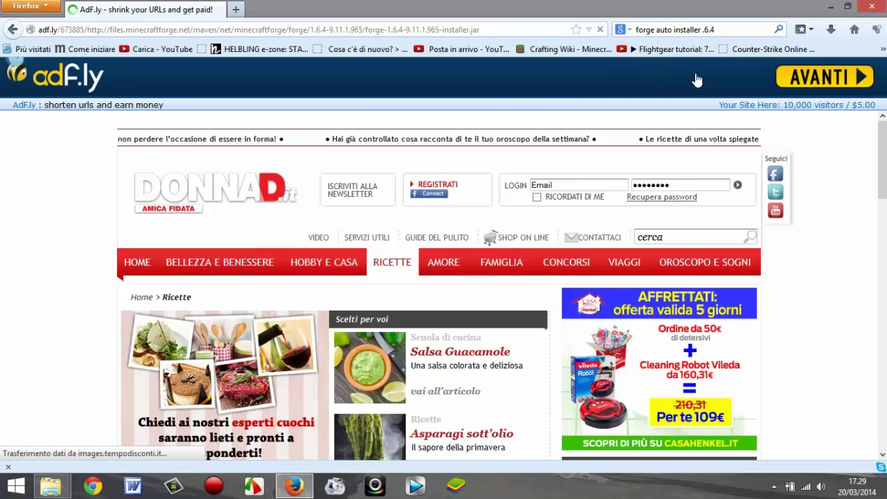
Skip the adf.ly advert page and save forge-1.6.4-9.11.1.965-installer.jar.
left_click(786, 77)
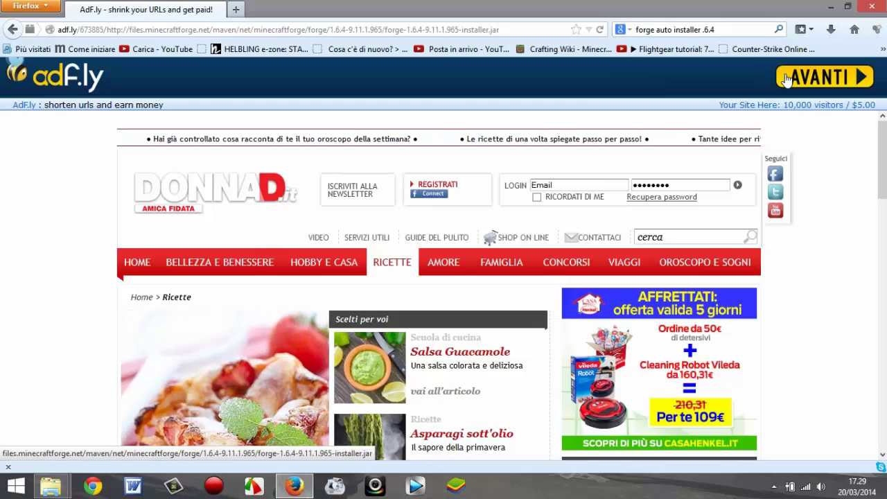
left_click_drag(666, 111, 520, 151)
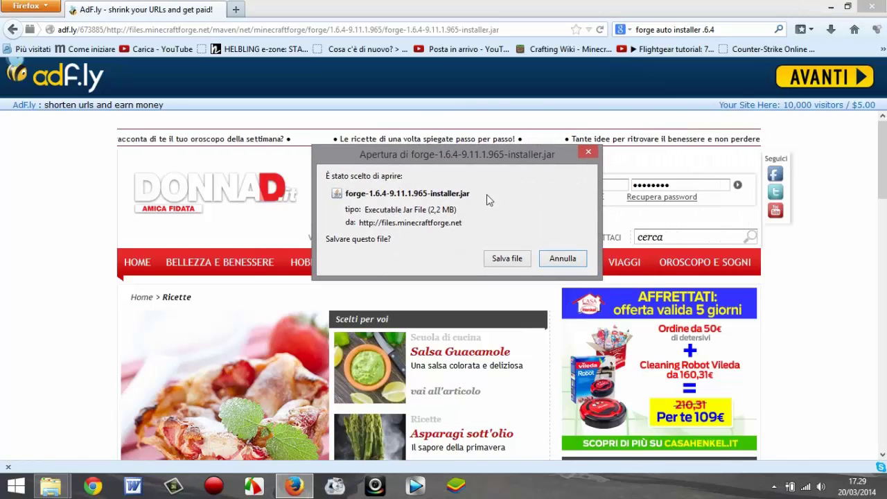
left_click(508, 260)
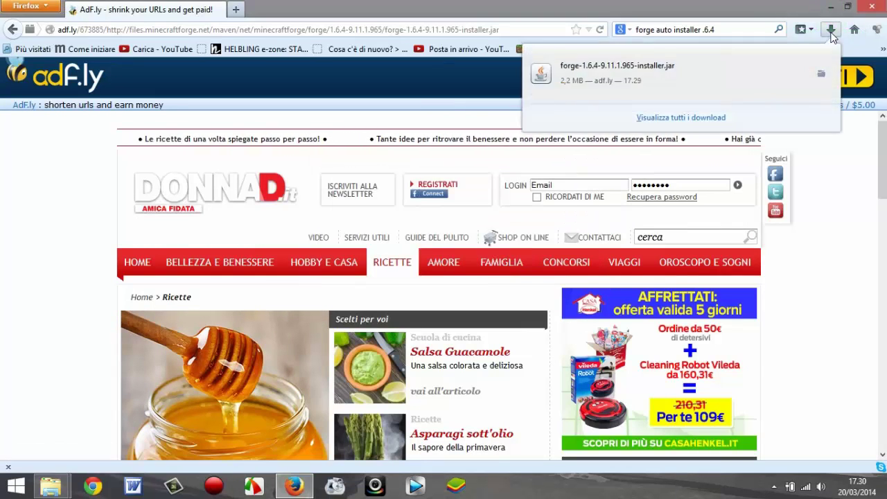
Run the downloaded Forge installer and install the client into the default .minecraft folder.
left_click(606, 87)
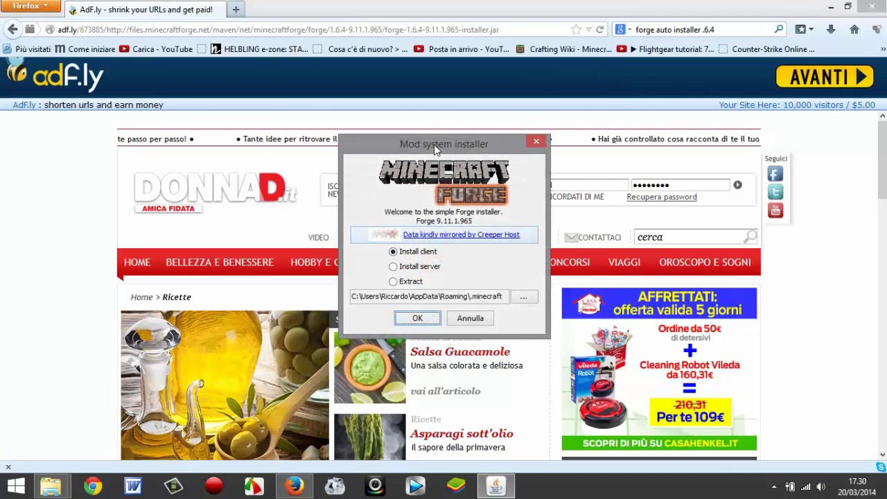
left_click_drag(433, 144, 484, 150)
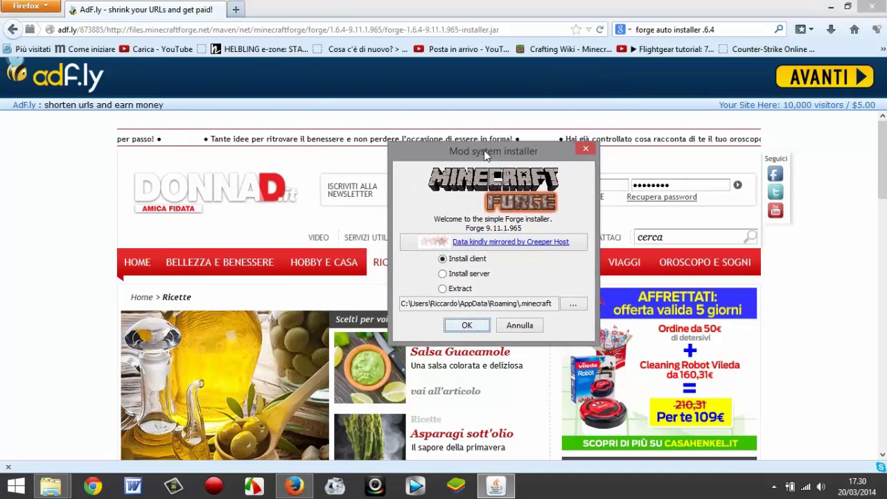
left_click(571, 305)
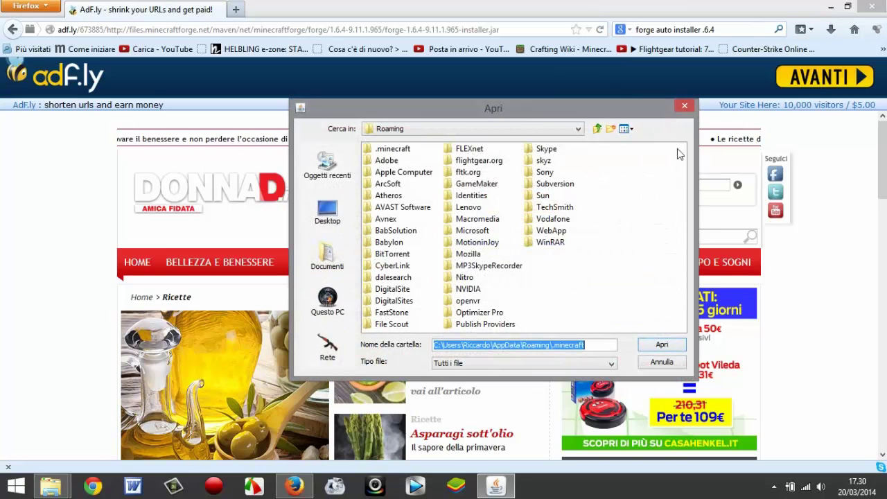
left_click(684, 105)
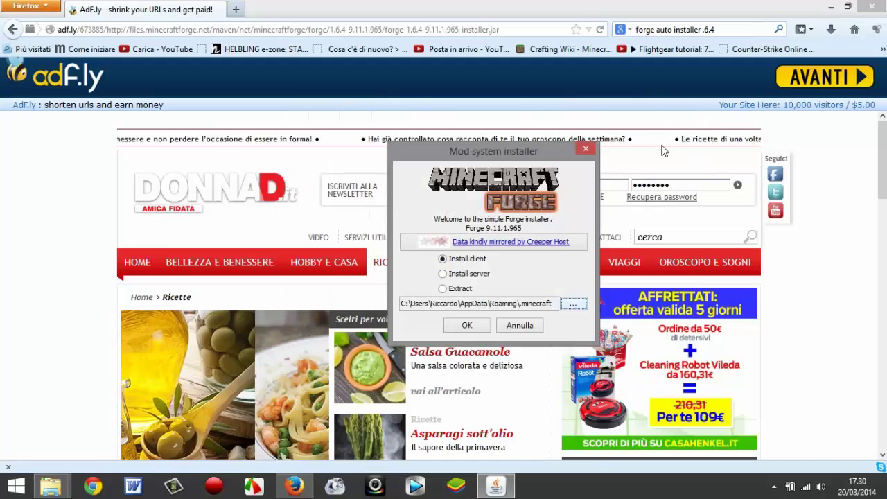
left_click(467, 259)
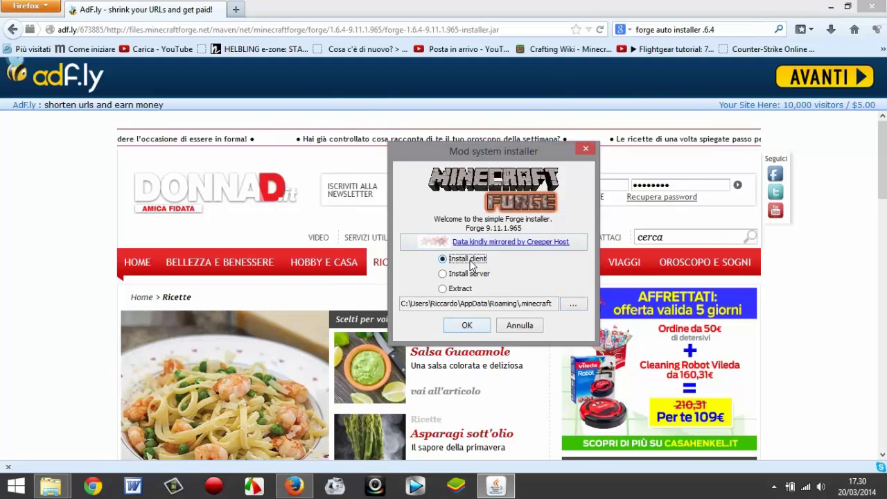
left_click(460, 325)
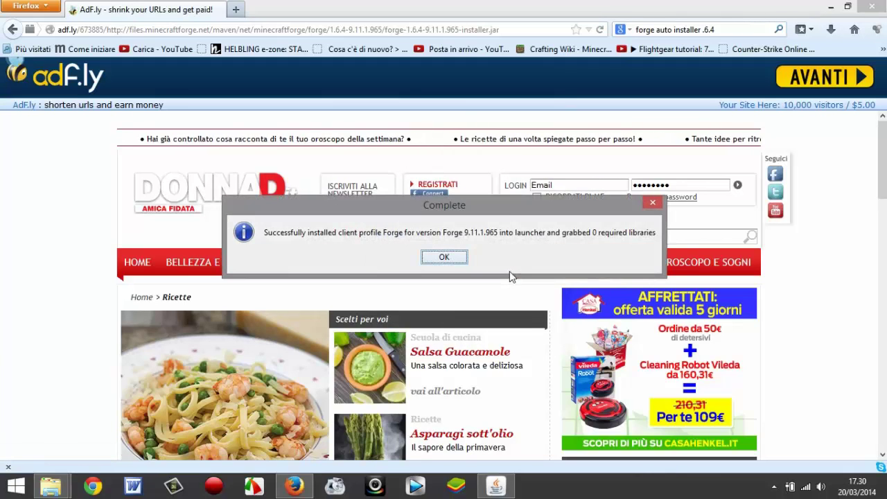
left_click(444, 257)
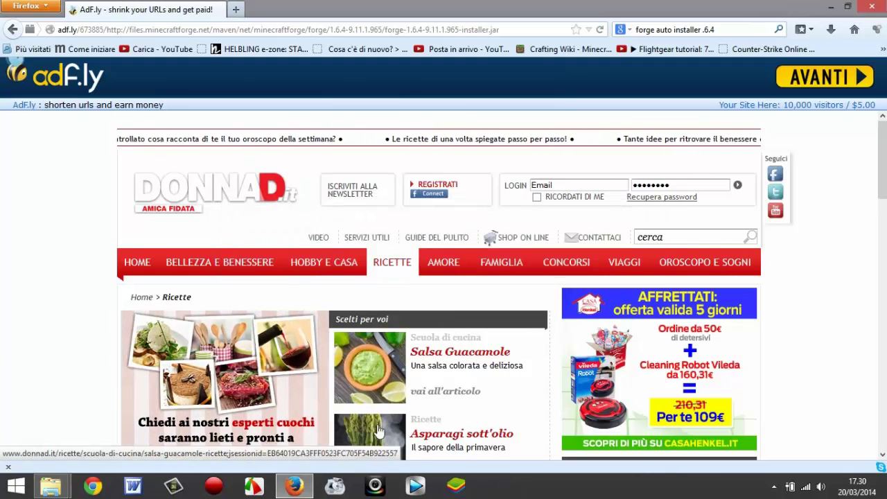
Inspect the contents of the 1.6.4-Forge9.11.1.965 folder inside the .minecraft versions folder.
mouse_move(50, 485)
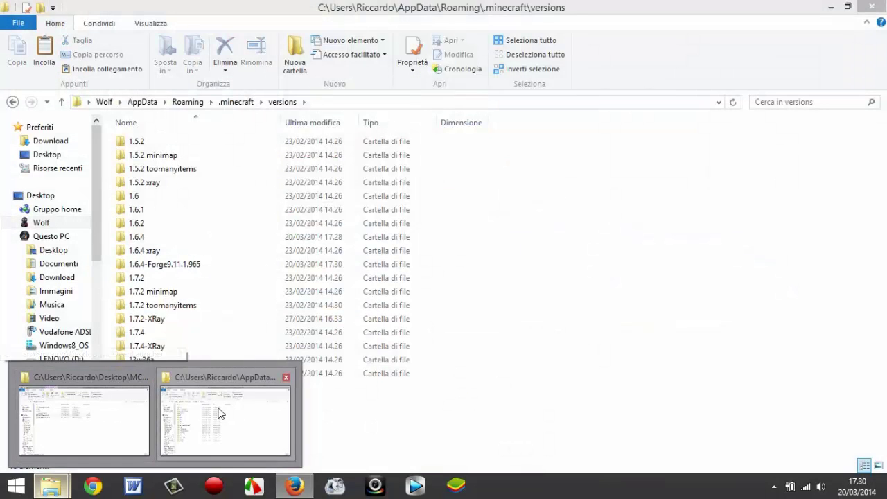
left_click(223, 418)
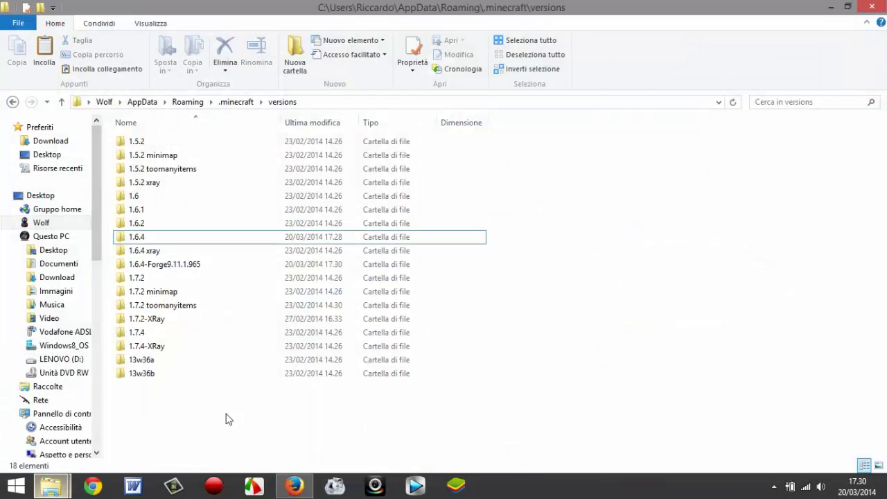
double_click(157, 270)
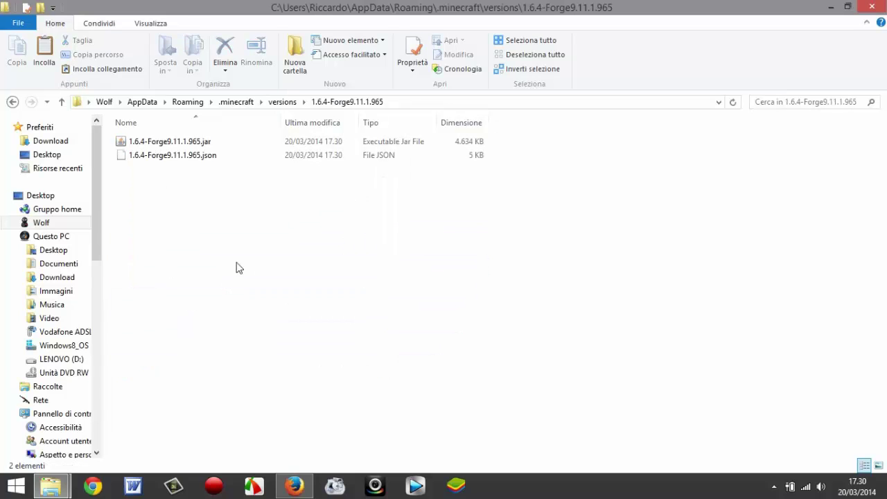
left_click(61, 101)
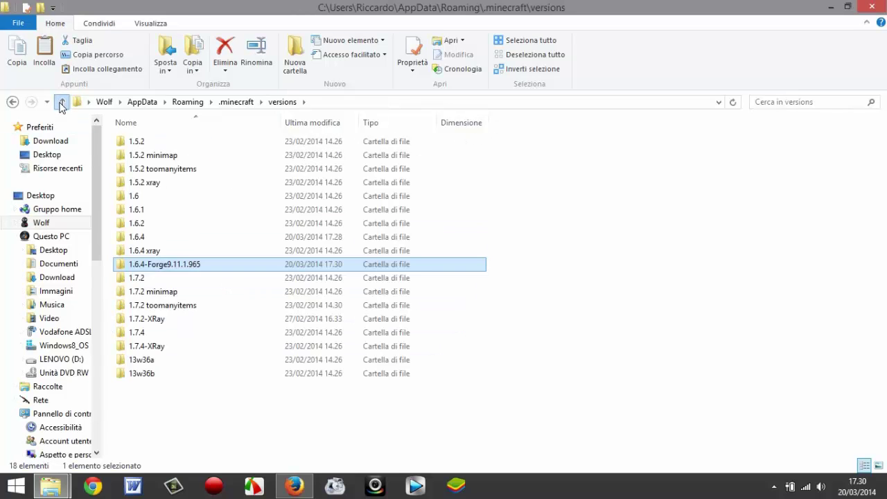
Check the contents of the mods and "mod non usate" folders in .minecraft.
left_click(61, 102)
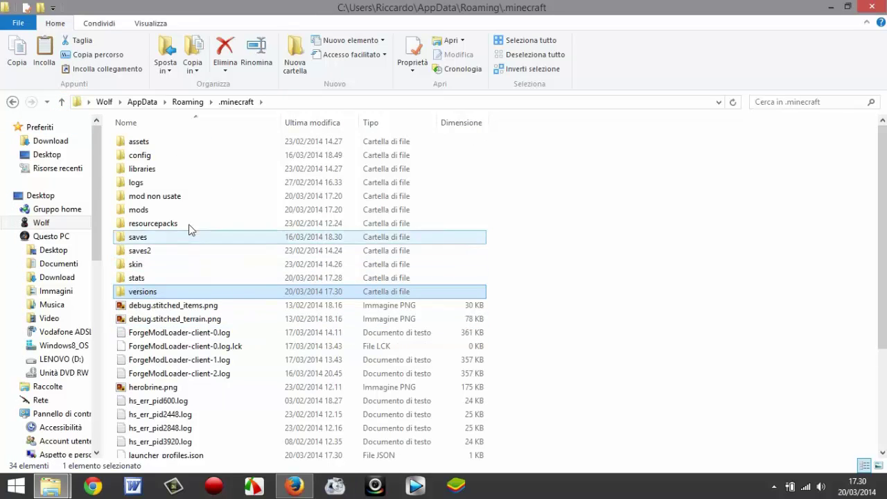
double_click(142, 212)
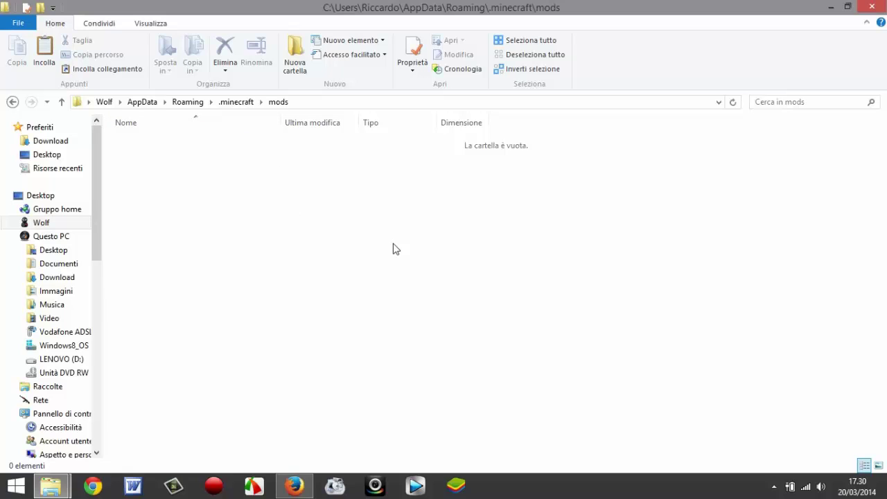
left_click(61, 102)
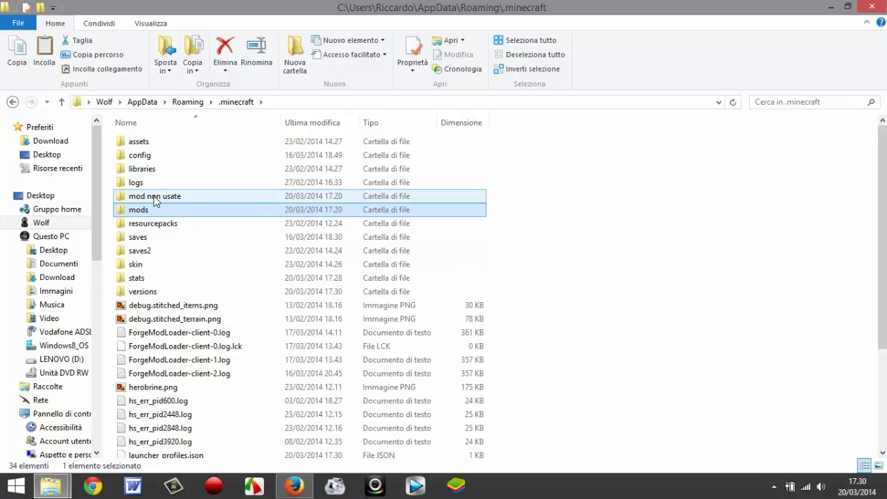
double_click(163, 197)
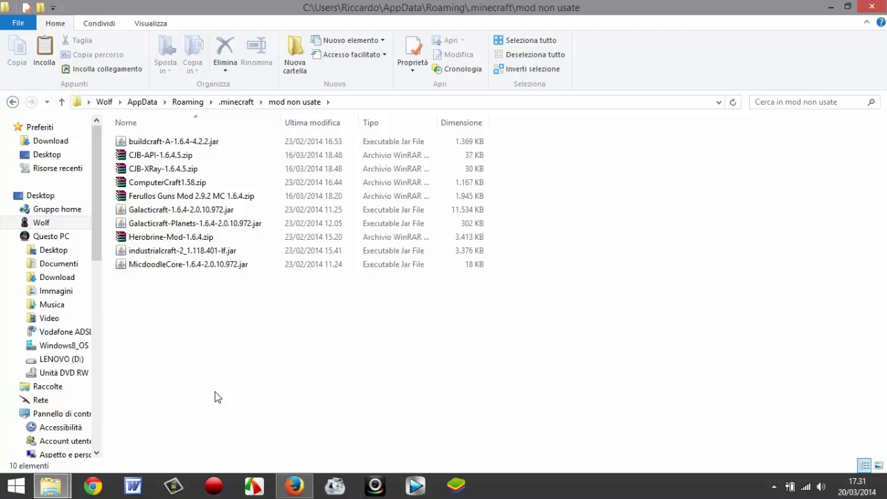
left_click(62, 102)
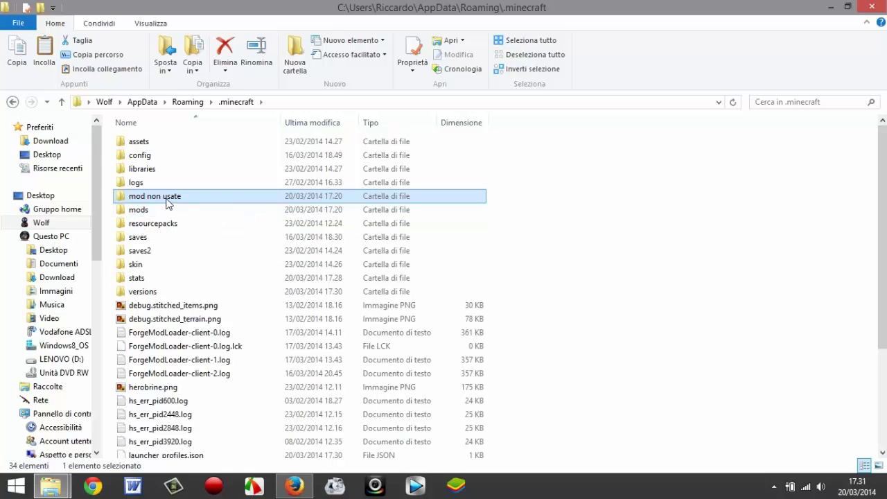
In the "mod non usate" folder, select every mod file except Herobrine-Mod-1.6.4.zip.
mouse_move(167, 203)
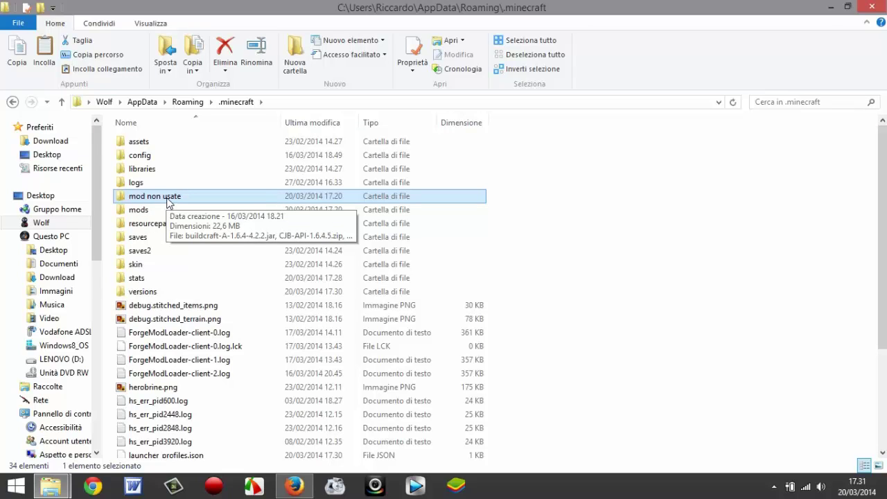
double_click(167, 199)
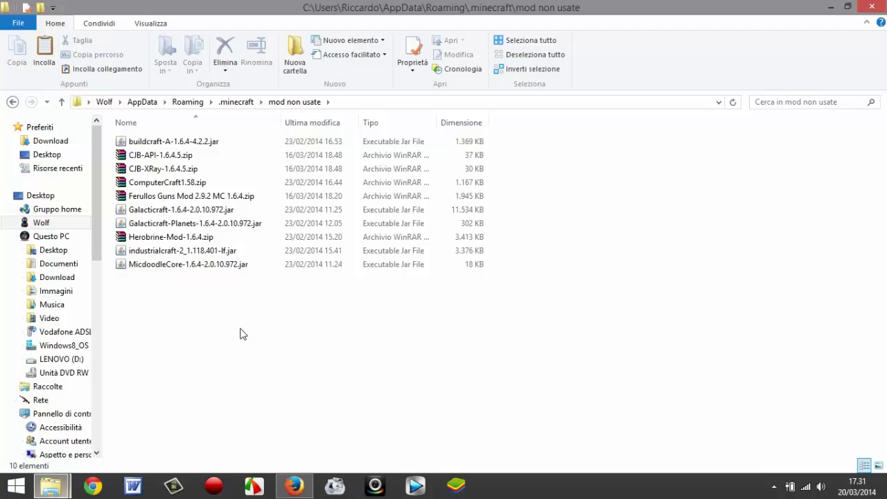
left_click_drag(248, 326, 142, 137)
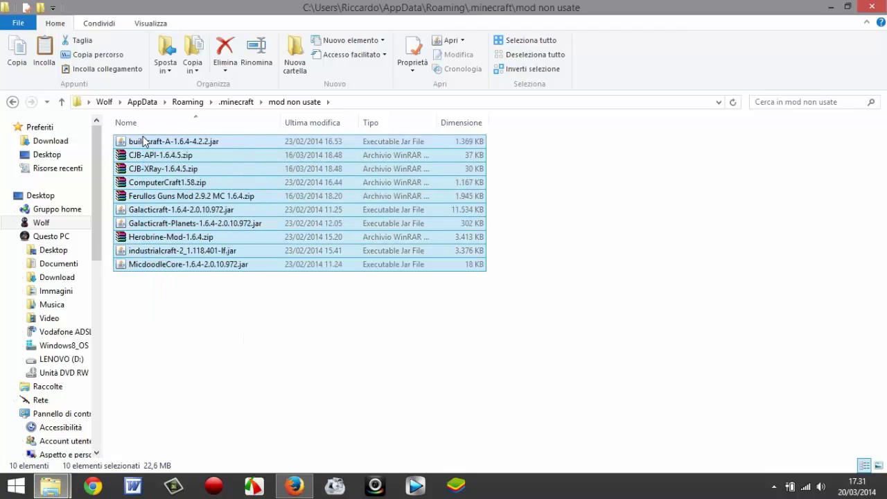
left_click(162, 237, "ctrl")
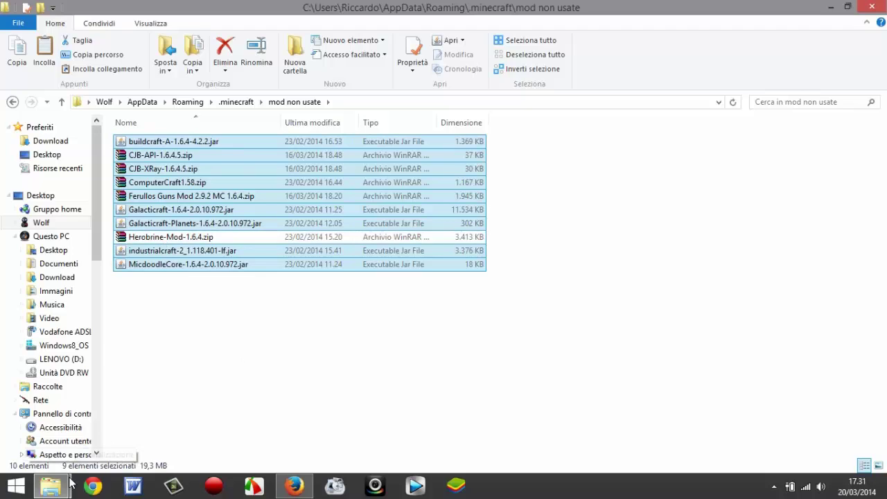
From the desktop, open another File Explorer window and go through %appdata% to the .minecraft mods folder.
left_click(829, 10)
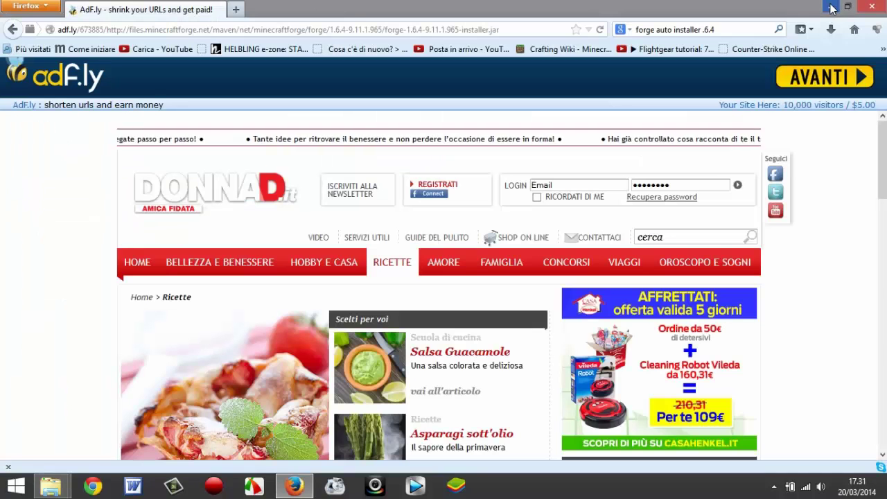
left_click(829, 10)
double_click(24, 233)
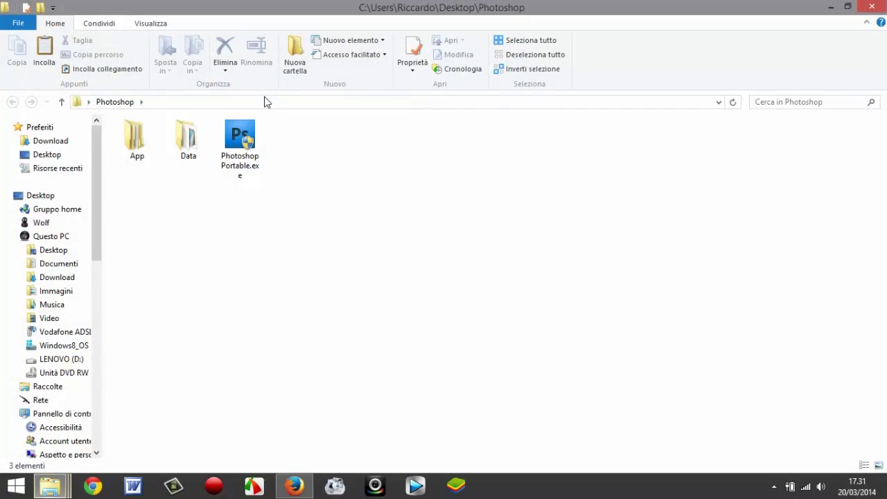
left_click(265, 101)
type("%appdata%")
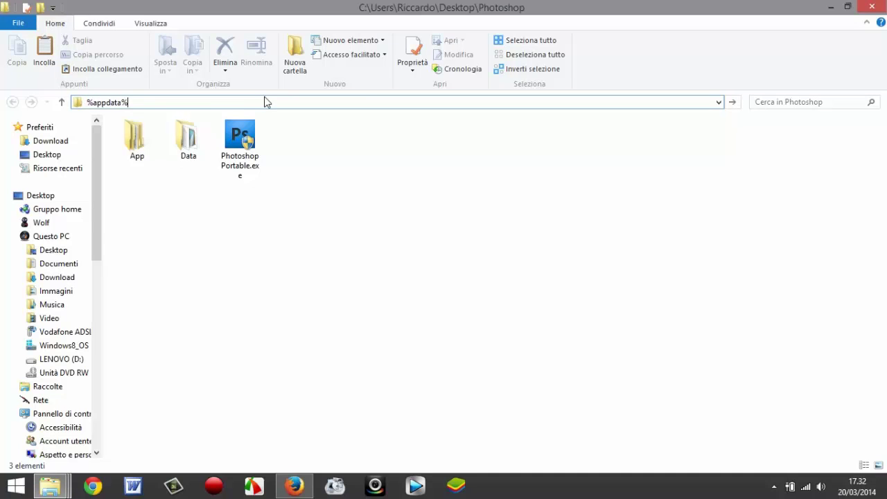
key("Return")
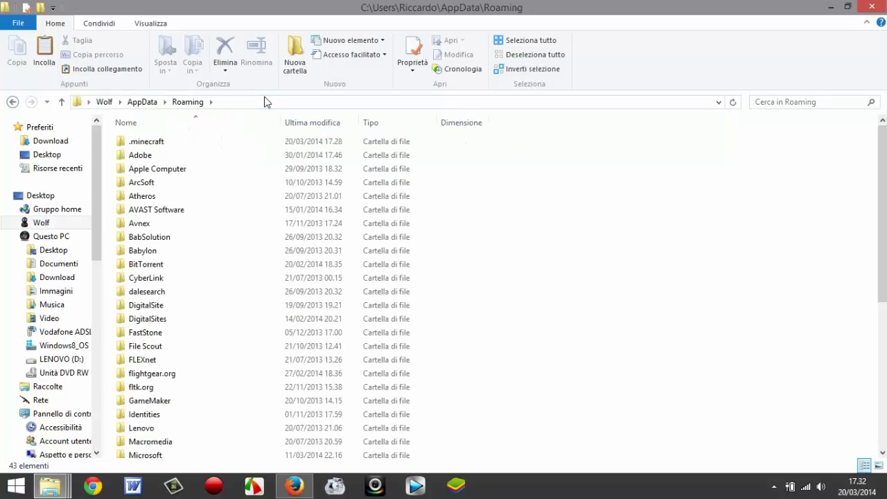
double_click(187, 143)
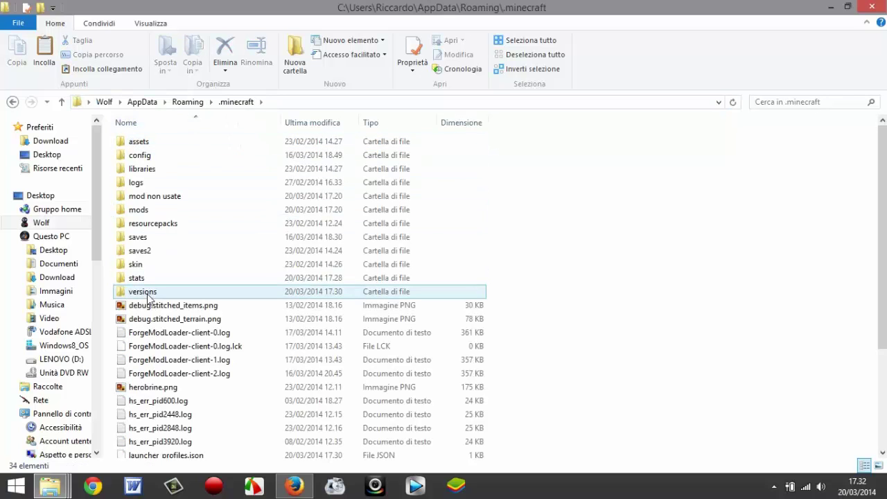
double_click(137, 209)
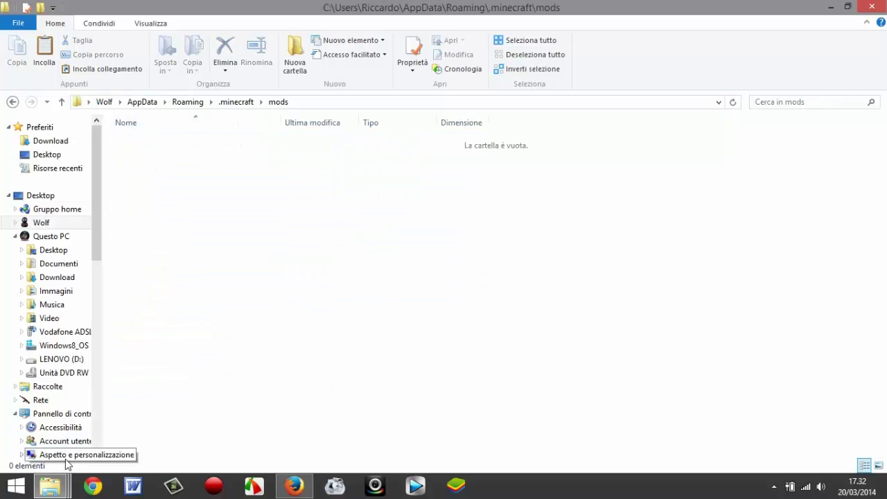
Move the selected mod files from "mod non usate" into the mods folder.
mouse_move(59, 487)
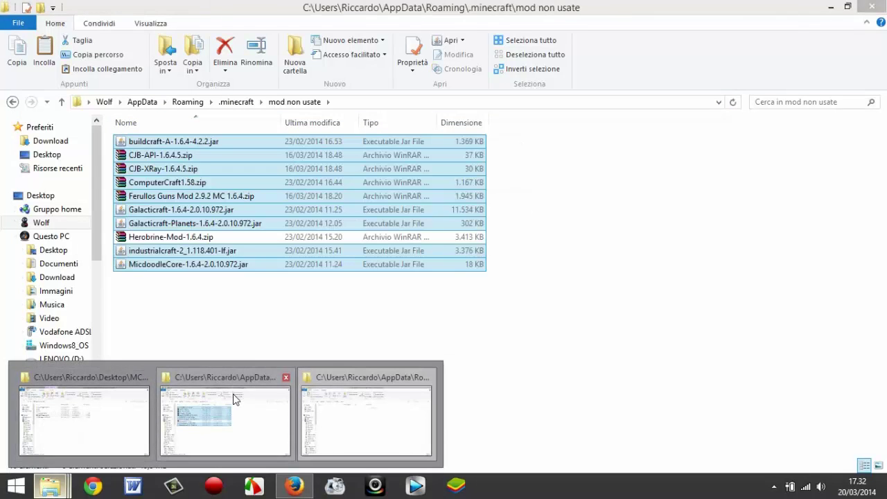
left_click(233, 394)
left_click_drag(191, 198, 440, 301)
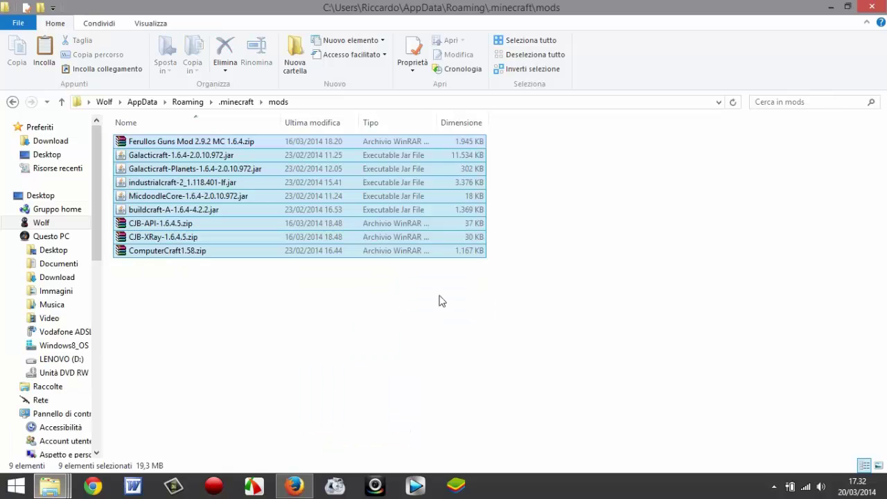
left_click(285, 390)
Return to the "mod non usate" window, go up to the .minecraft folder and close the window.
key("alt+Tab")
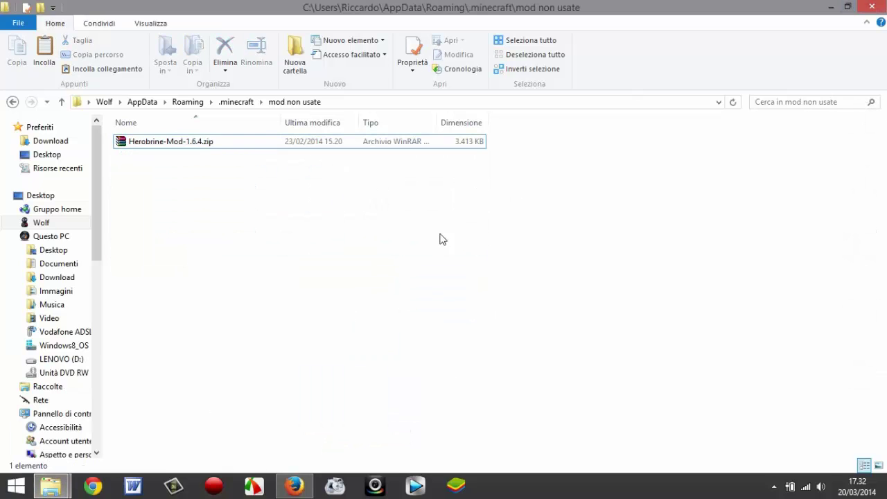
left_click(61, 102)
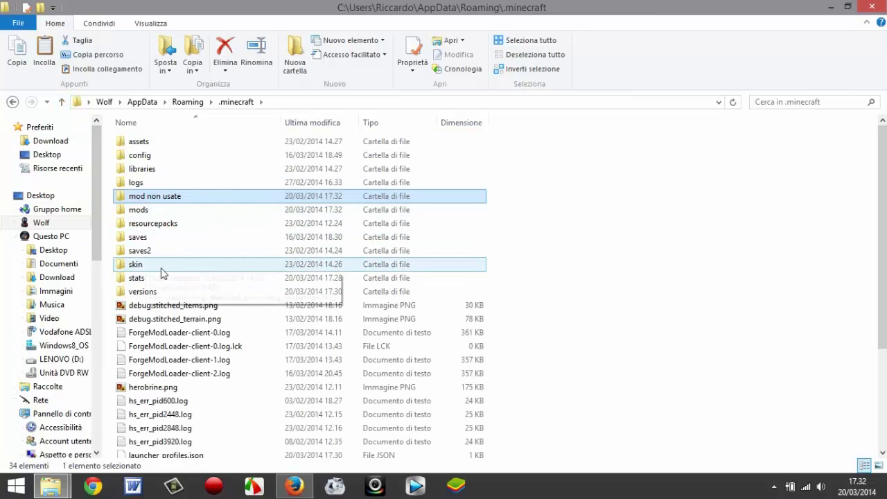
left_click(688, 272)
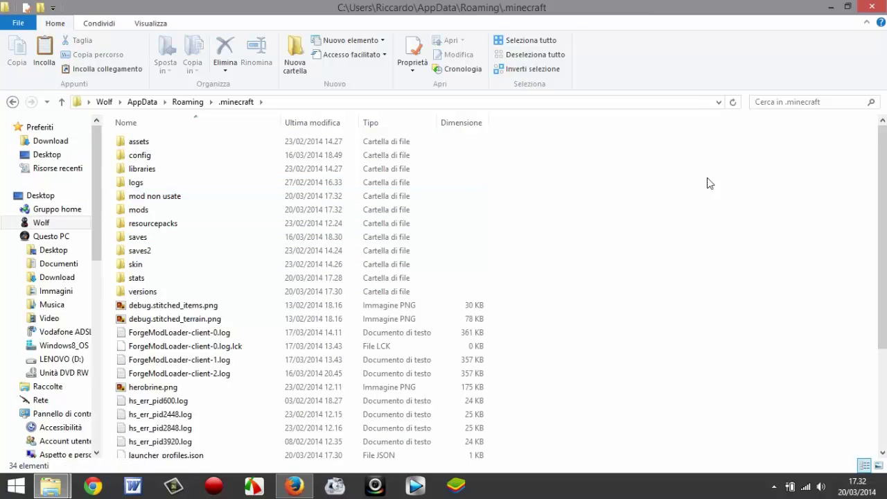
left_click(871, 7)
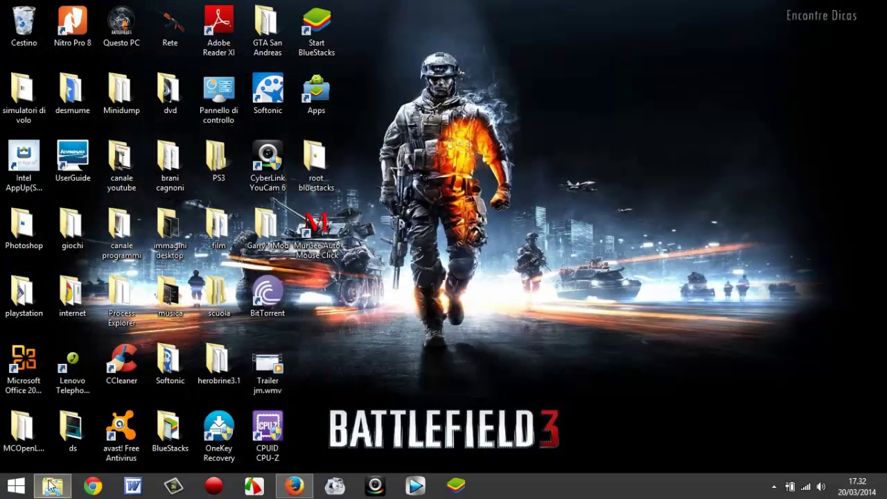
Start KeiNett Launcher.exe from the MCOpenLauncher_0.8.3 folder and enter with the existing user.
left_click(54, 487)
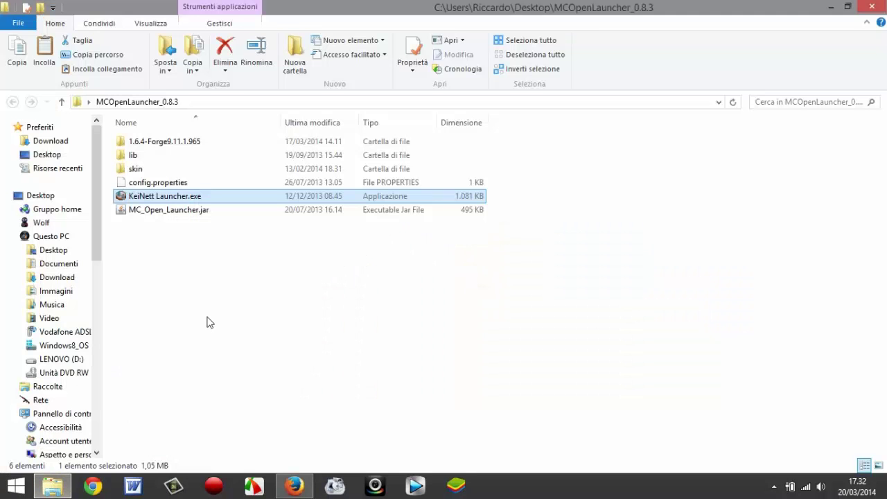
double_click(172, 201)
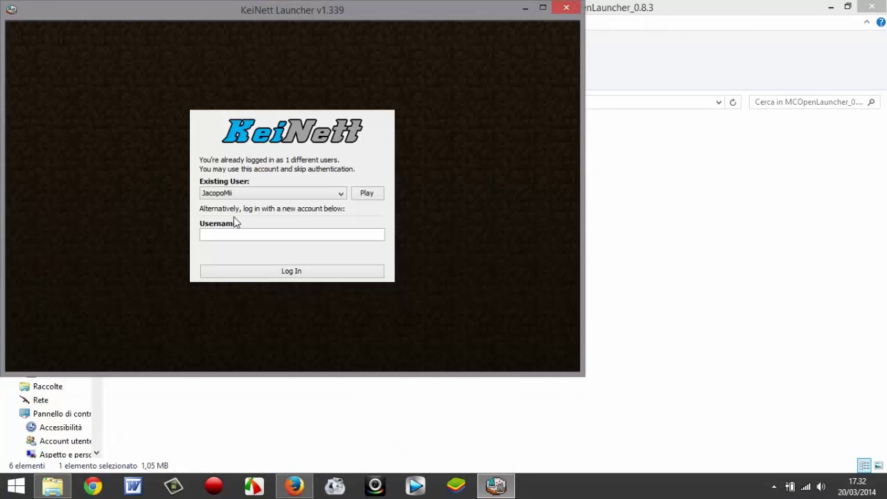
key("Return")
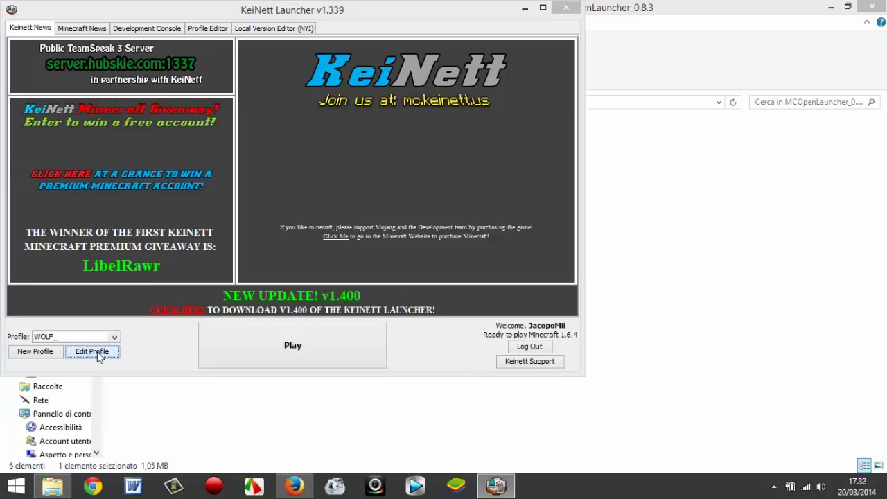
Set the current launcher profile to use release 1.6.4-Forge9.11.1.965, save it and start the game.
left_click(97, 351)
left_click(324, 174)
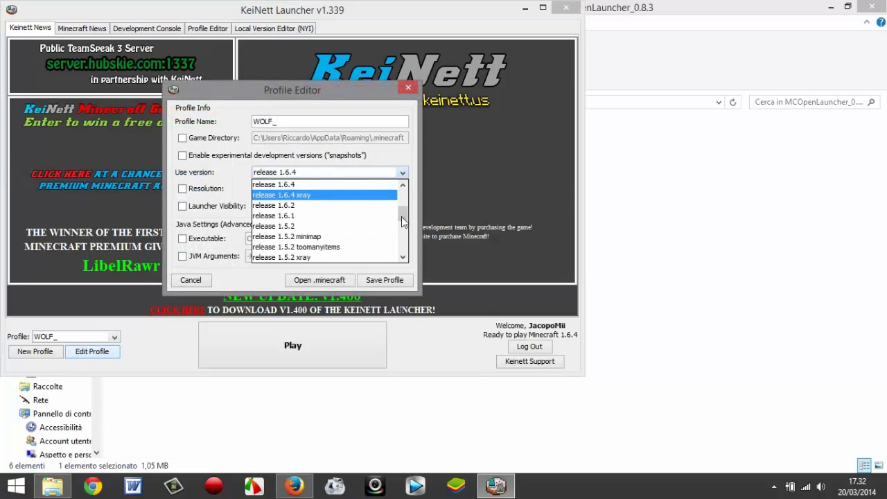
left_click_drag(404, 220, 405, 262)
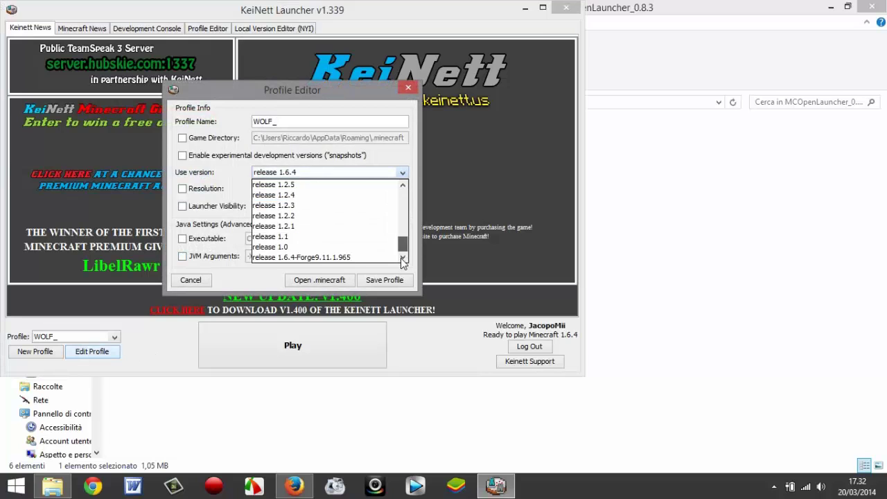
left_click(335, 257)
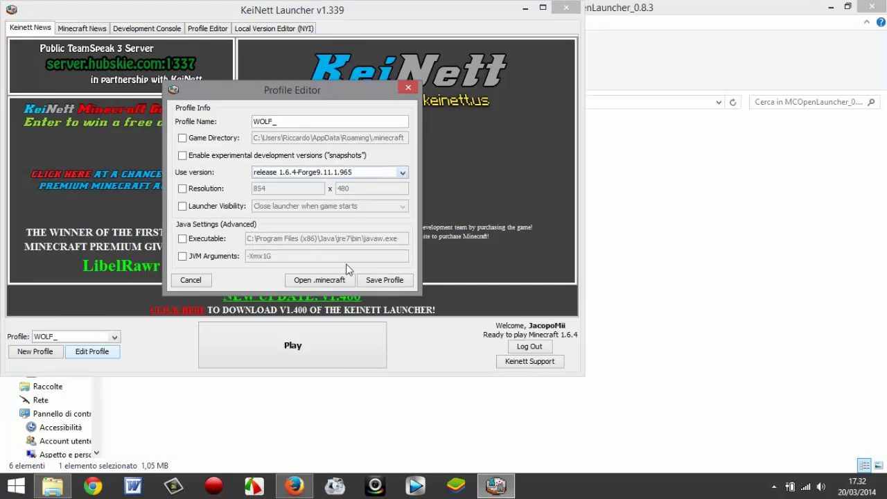
left_click(389, 281)
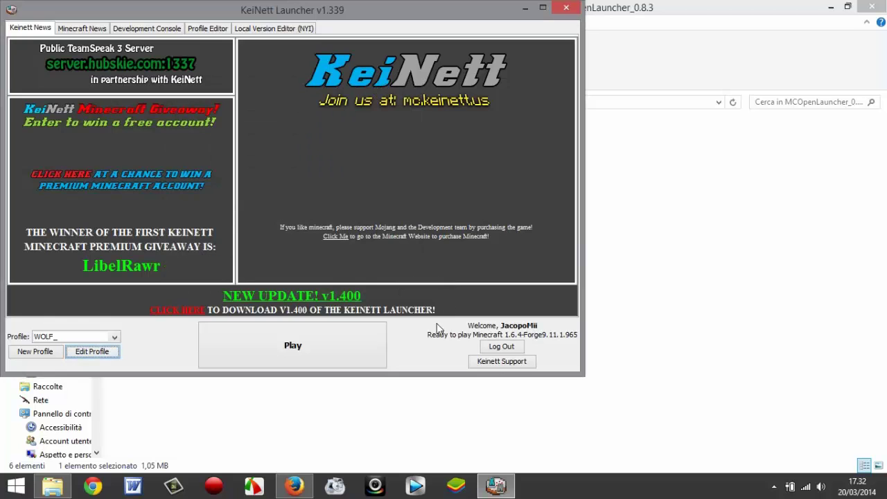
left_click(300, 345)
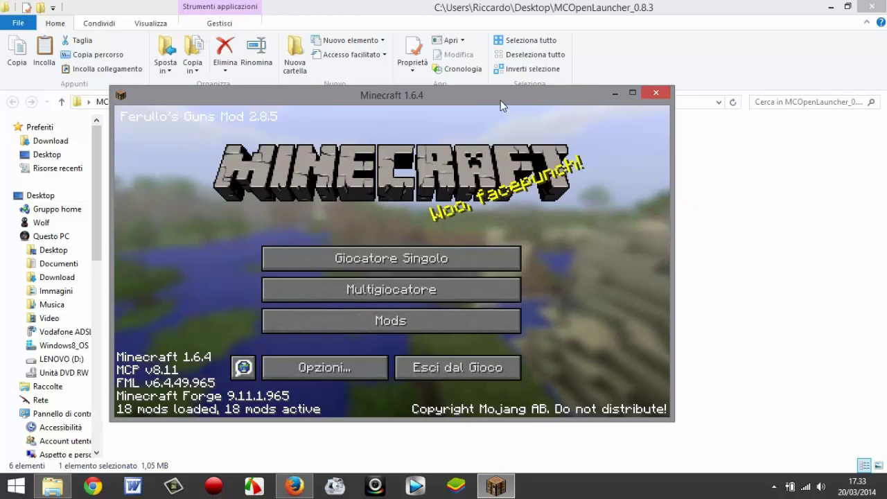
Examine the loaded mods in Minecraft's mod list, including the details of IndustrialCraft 2 and the Galacticraft entries, and leave the list.
left_click_drag(498, 97, 553, 92)
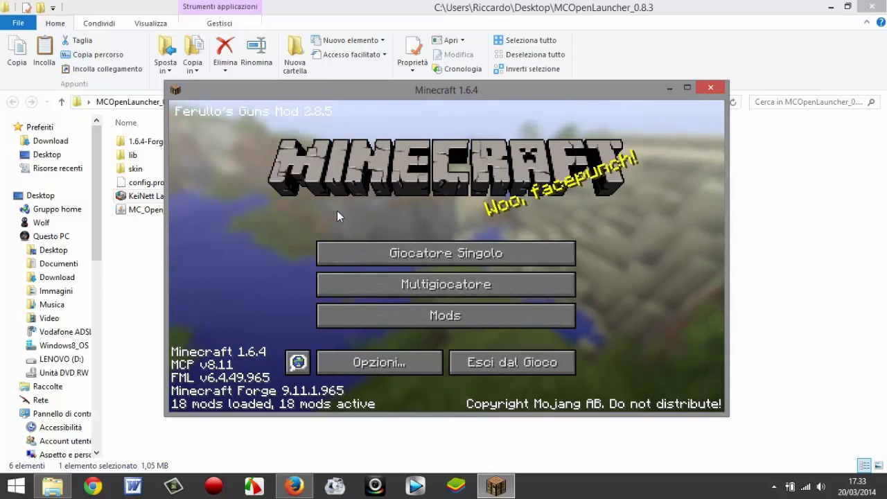
mouse_move(886, 498)
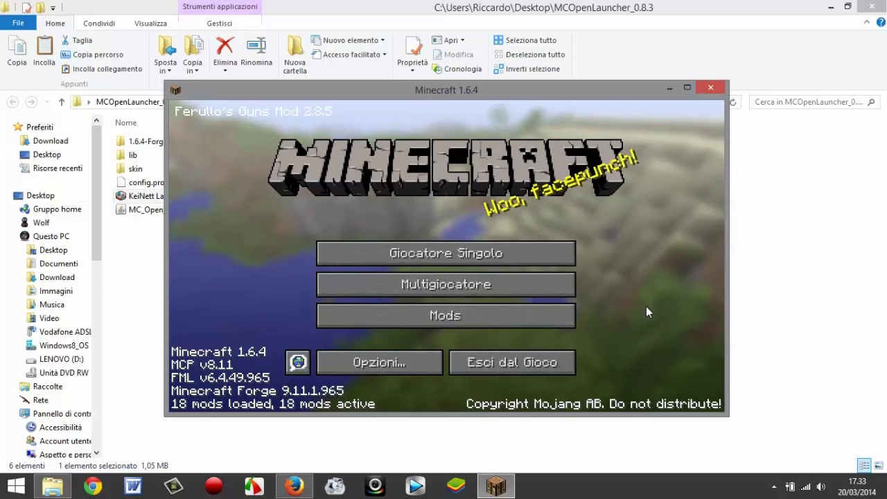
left_click(501, 312)
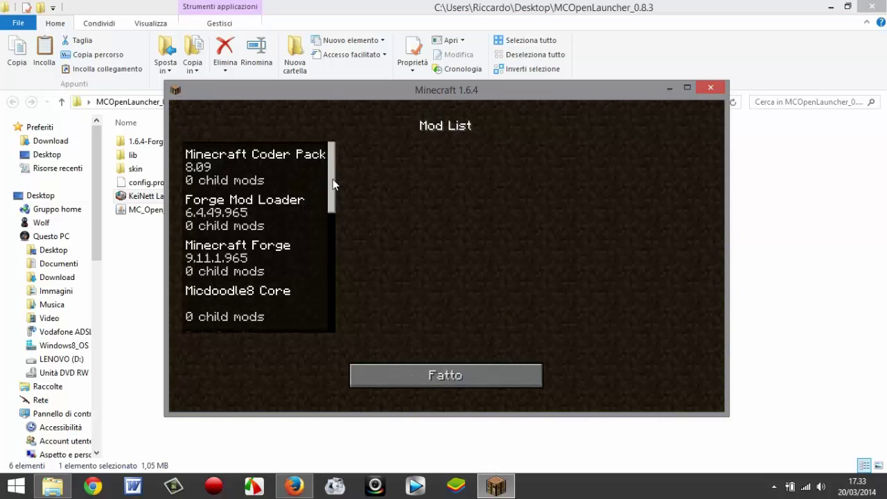
left_click_drag(333, 184, 329, 312)
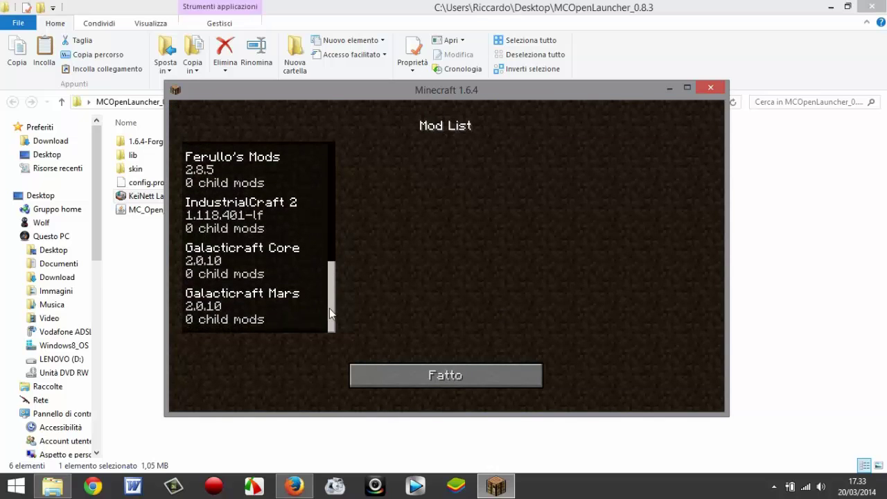
left_click(282, 297)
left_click(258, 250)
left_click(244, 229)
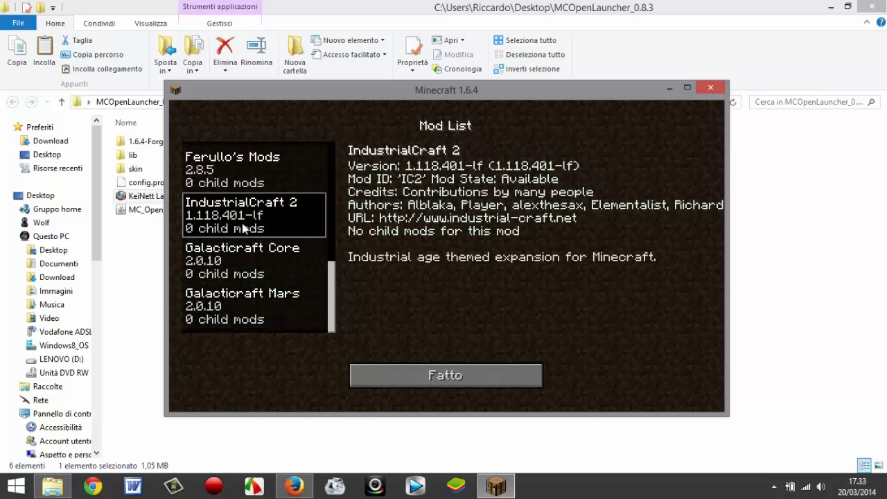
left_click_drag(332, 284, 317, 184)
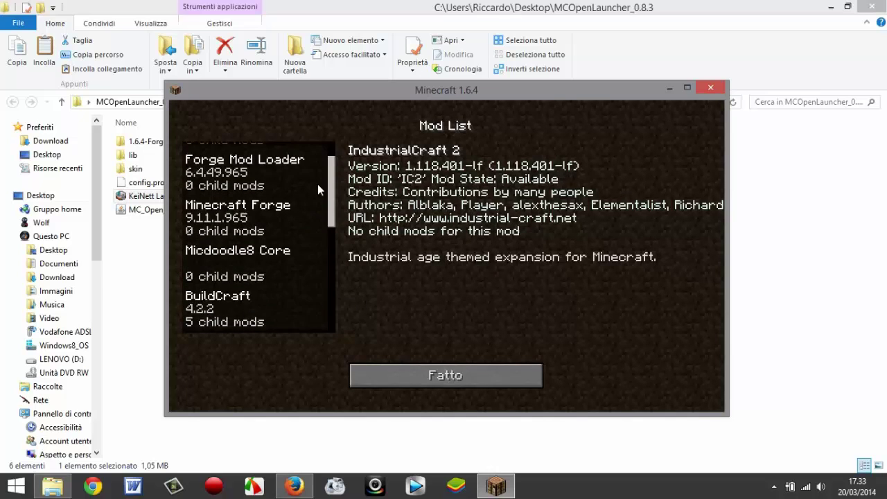
left_click(417, 381)
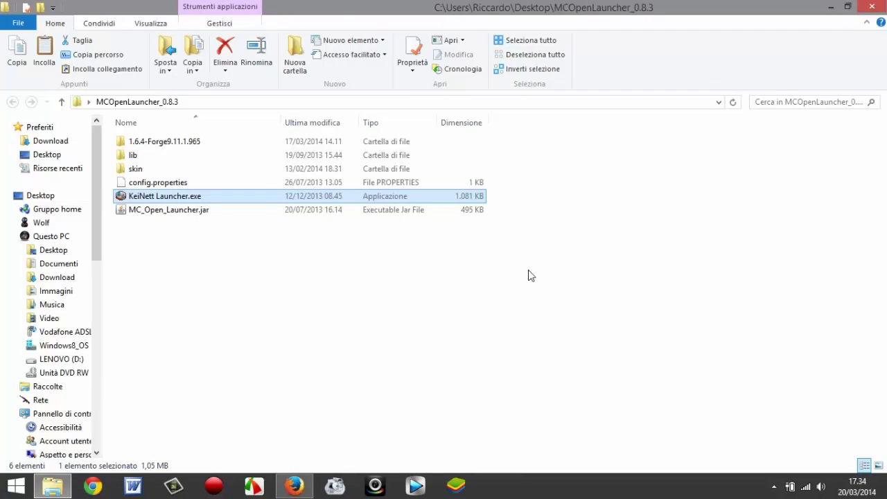
left_click(252, 320)
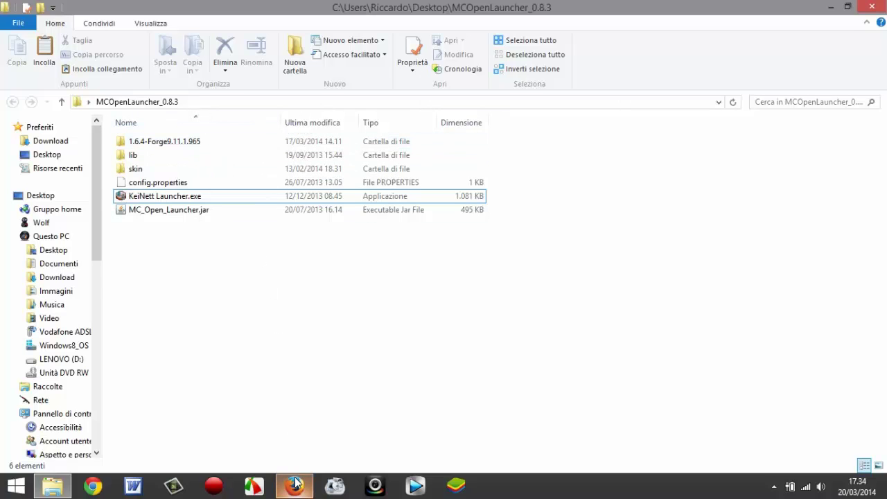
left_click(831, 6)
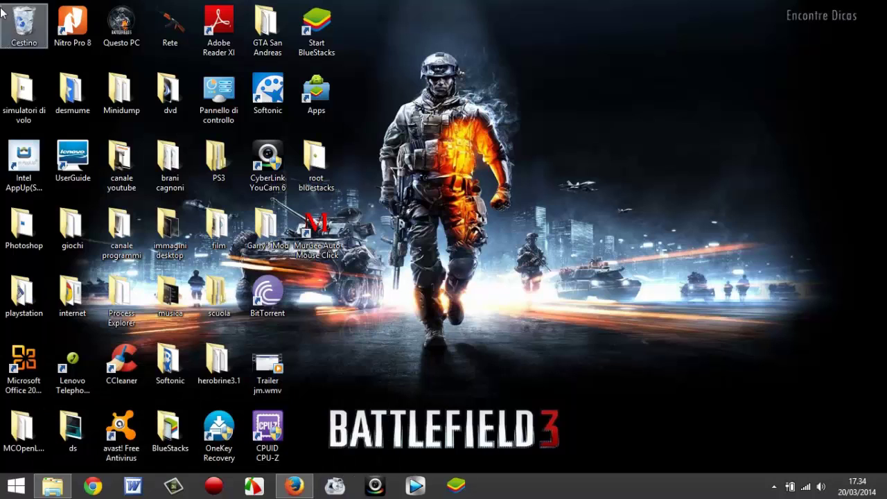
left_click(53, 489)
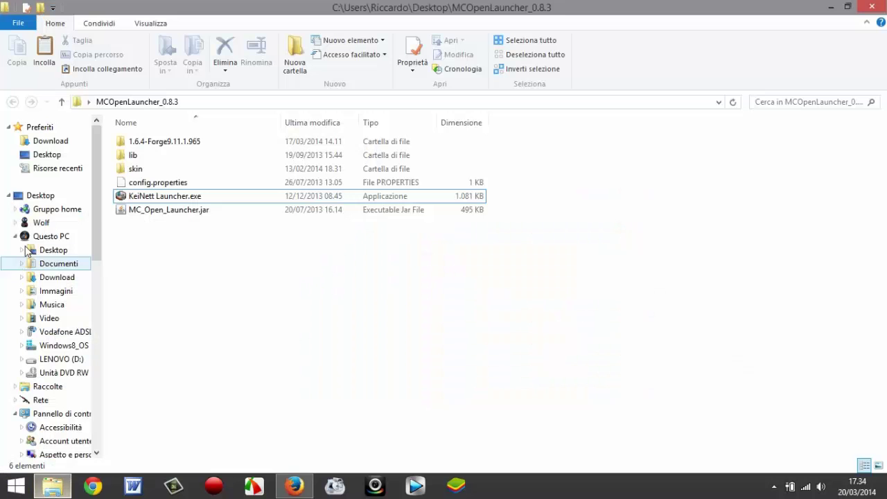
In the Download folder, open the archive [1.7.2] XRay_WithFly.zip in WinRAR and minimize its window.
left_click(71, 281)
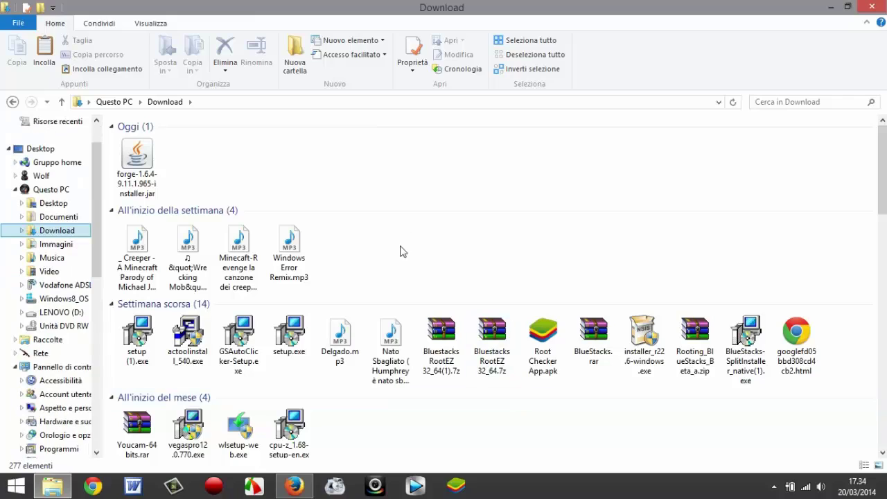
left_click_drag(881, 167, 883, 277)
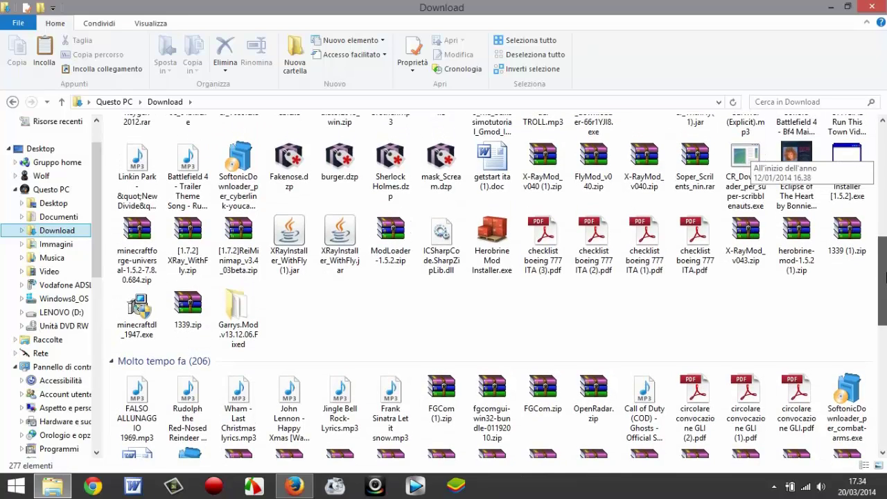
left_click_drag(883, 277, 882, 277)
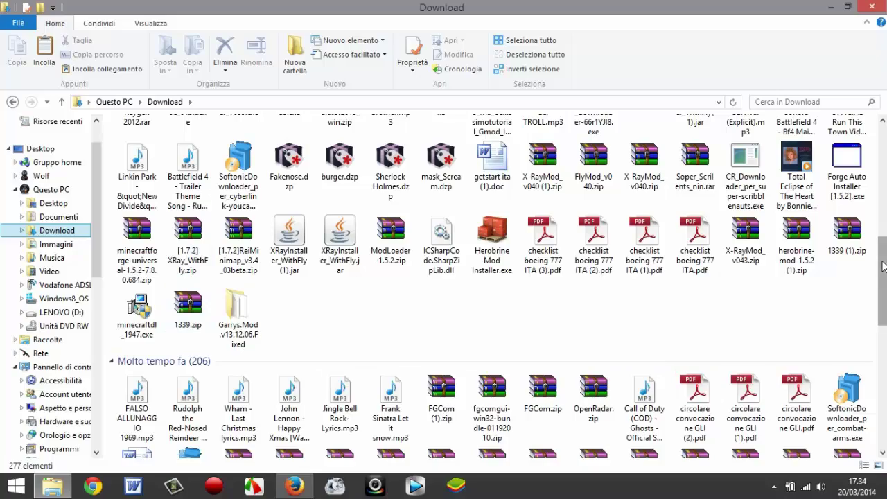
mouse_move(883, 266)
left_mouse_down()
mouse_move(882, 443)
mouse_move(883, 172)
mouse_move(871, 150)
mouse_move(883, 251)
left_mouse_up()
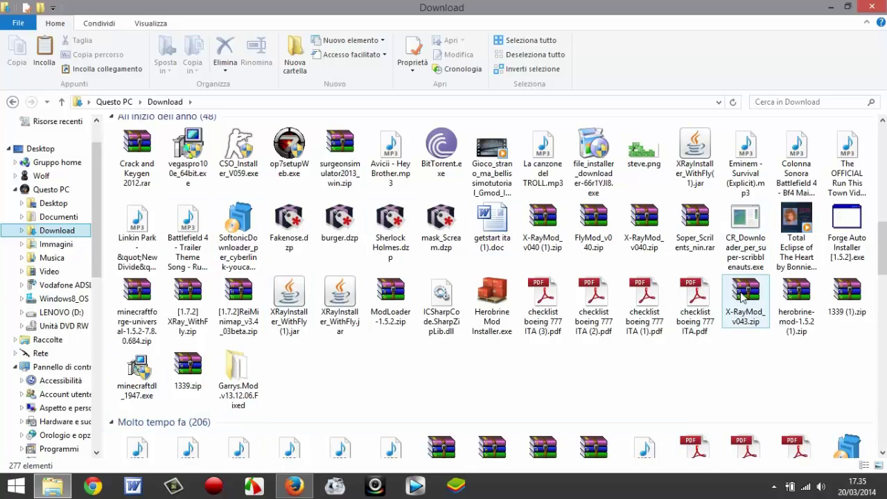
mouse_move(745, 297)
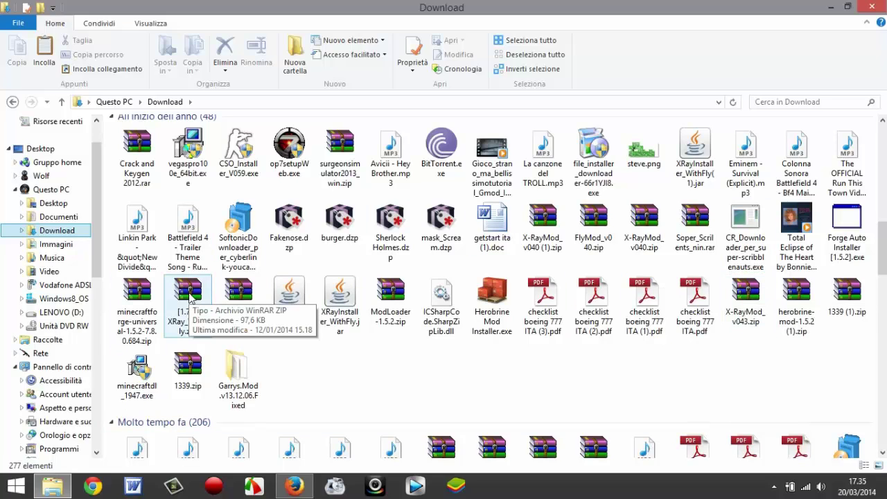
double_click(190, 296)
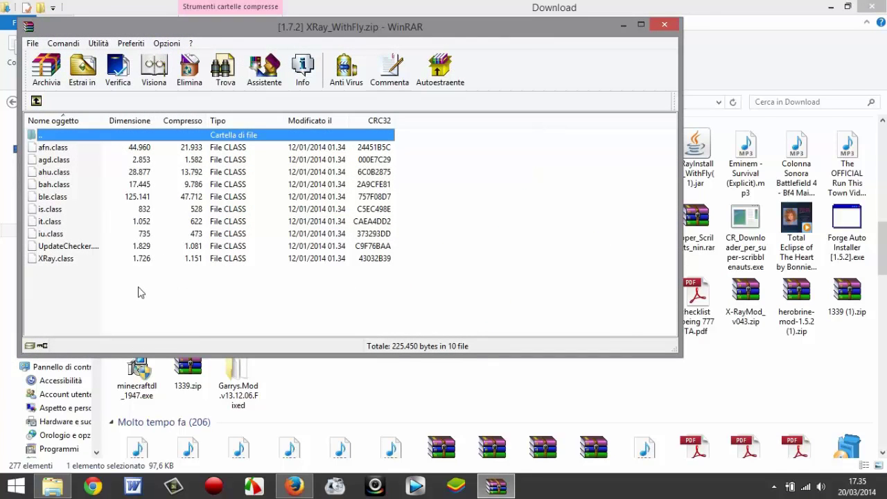
left_click(623, 25)
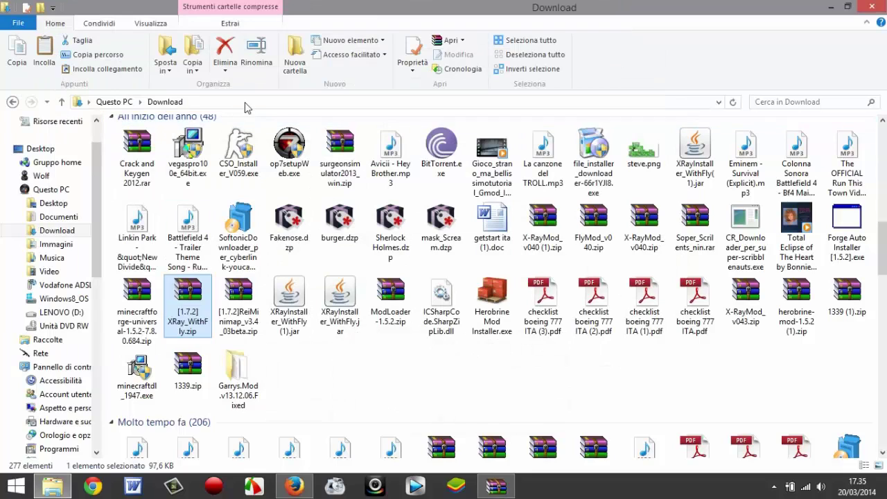
Go through %appdata% to the .minecraft versions folder and briefly bring up the XRay_WithFly archive window.
left_click(248, 101)
type("%appdata%")
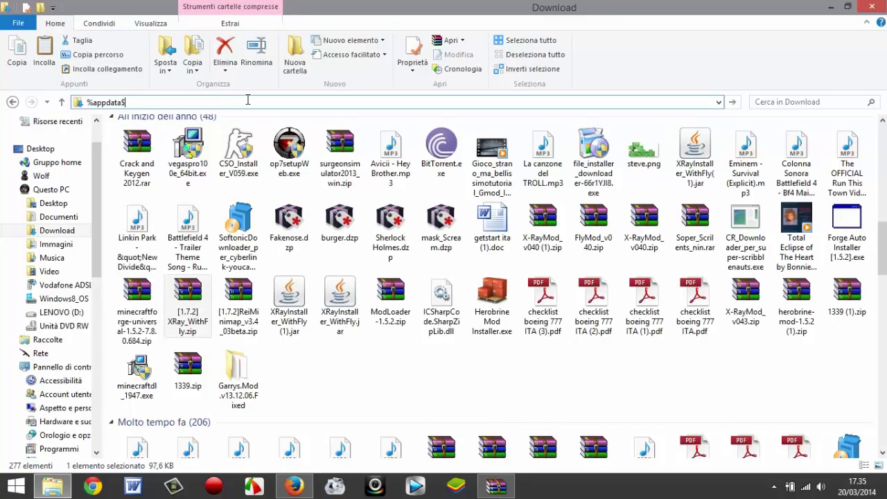
key("Return")
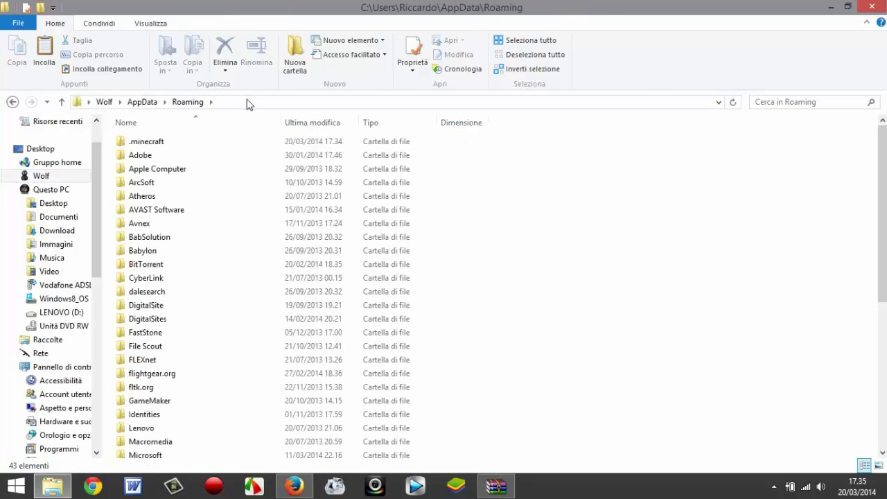
double_click(148, 141)
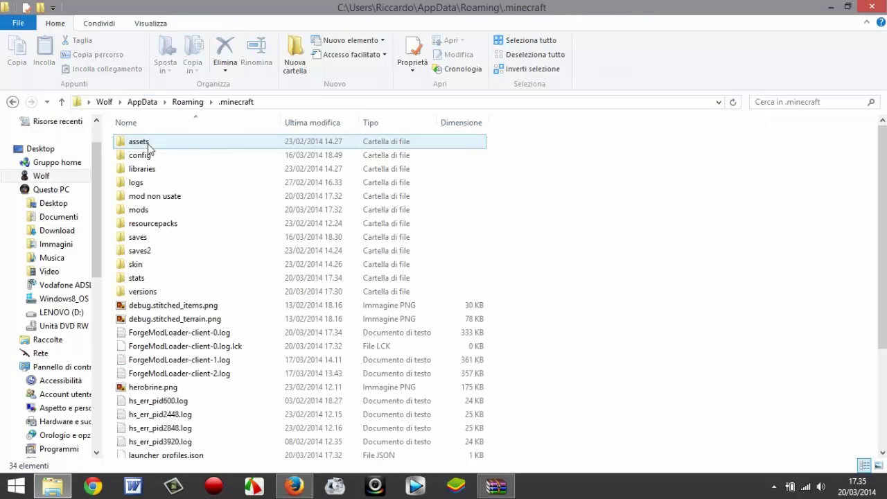
double_click(164, 290)
left_click(494, 486)
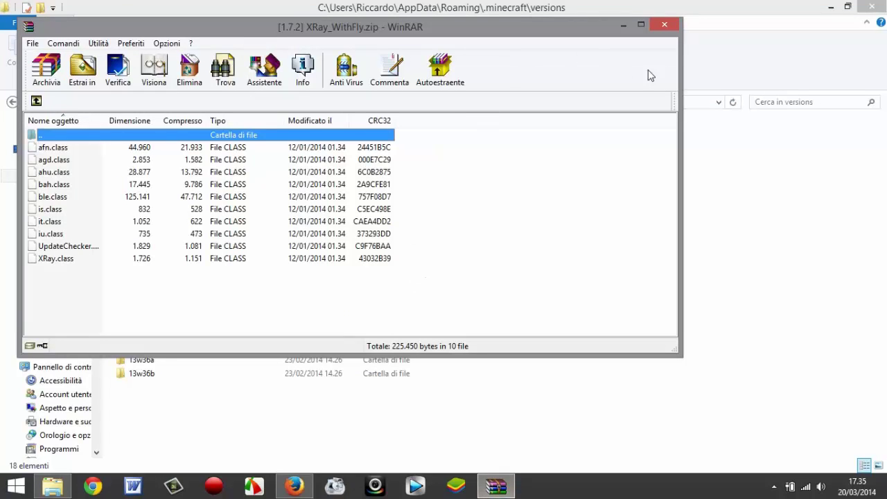
left_click(625, 28)
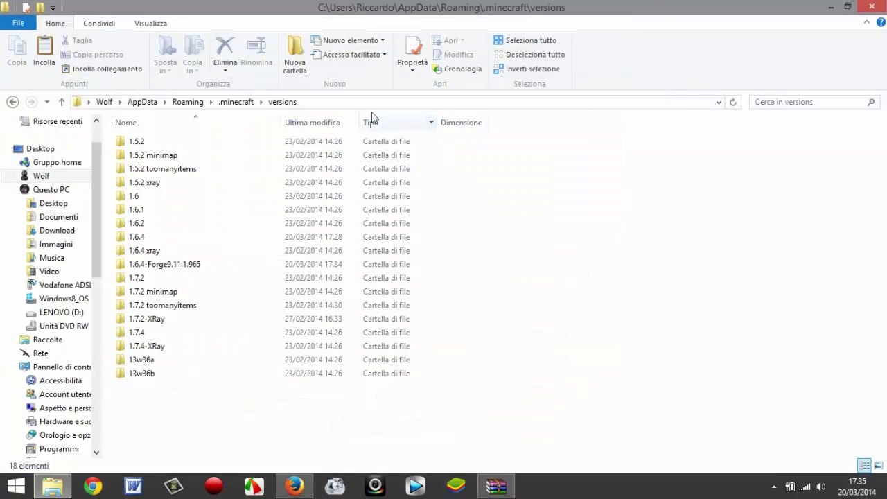
Check the contents of the 1.7.2 version folder and rename the folder to "1.7.2 prova".
double_click(136, 280)
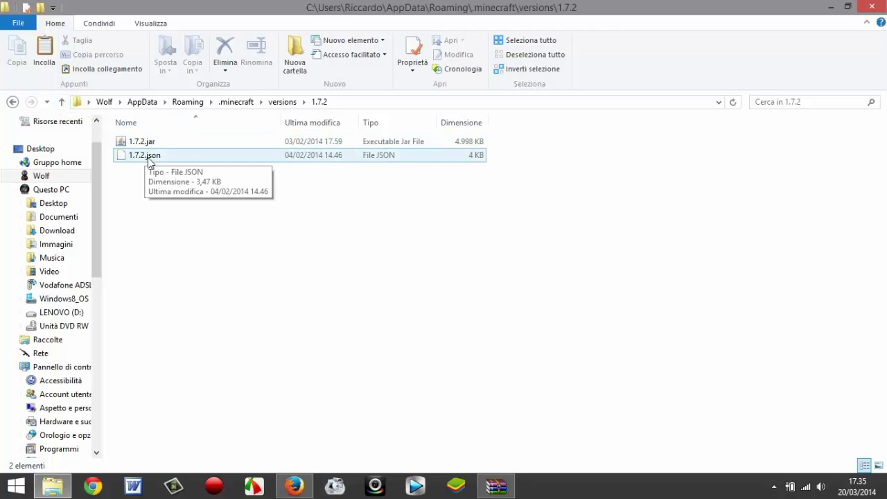
left_click(62, 101)
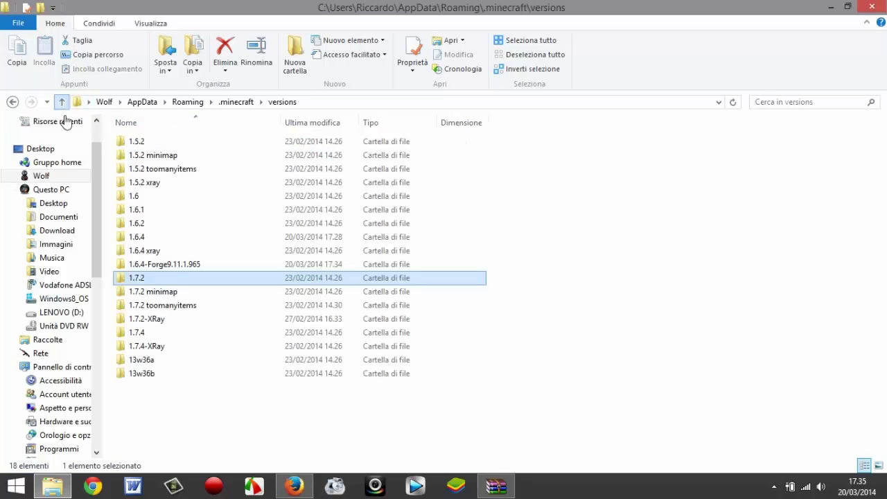
right_click(144, 277)
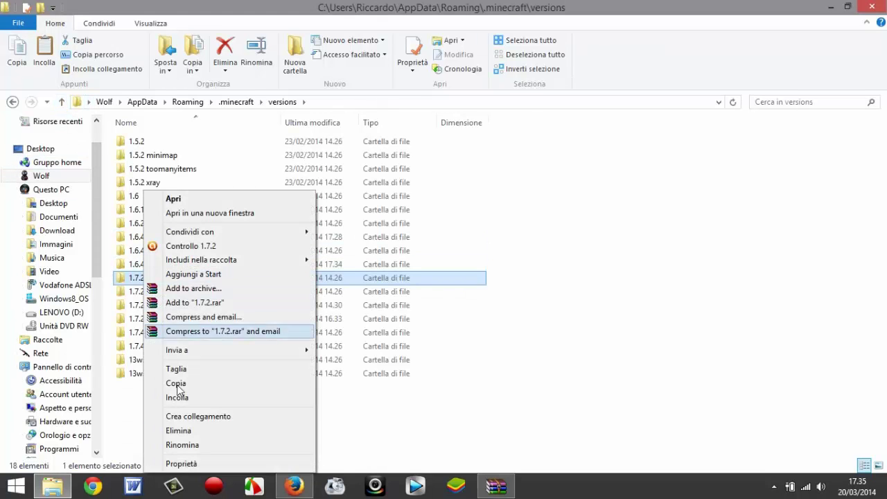
left_click(187, 445)
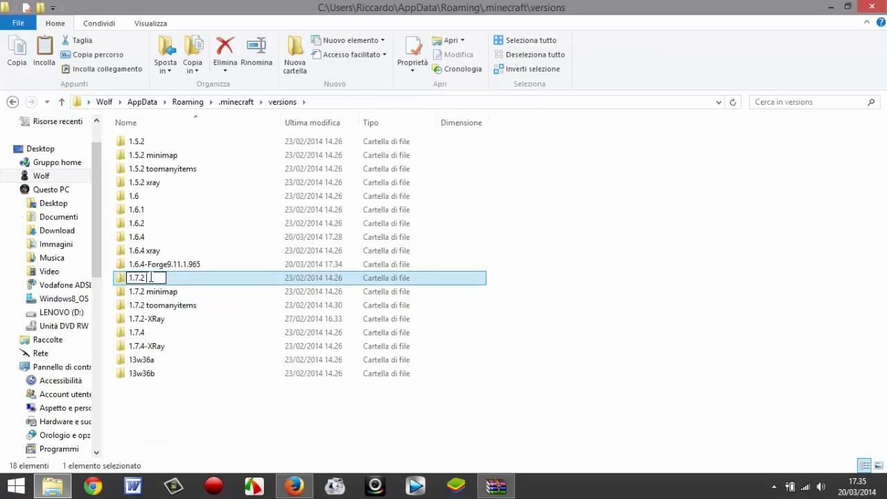
key("Return")
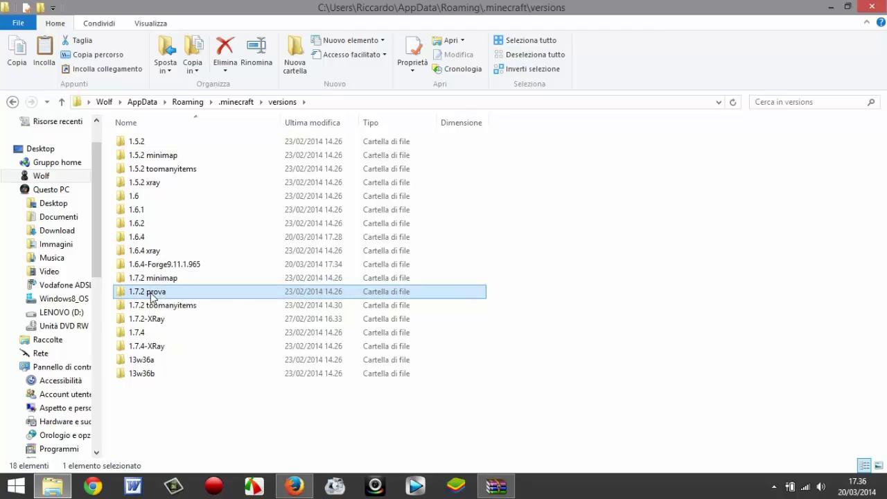
Open the "1.7.2 prova" version folder and rename 1.7.2.jar to "1.7.2 prova.jar".
double_click(151, 296)
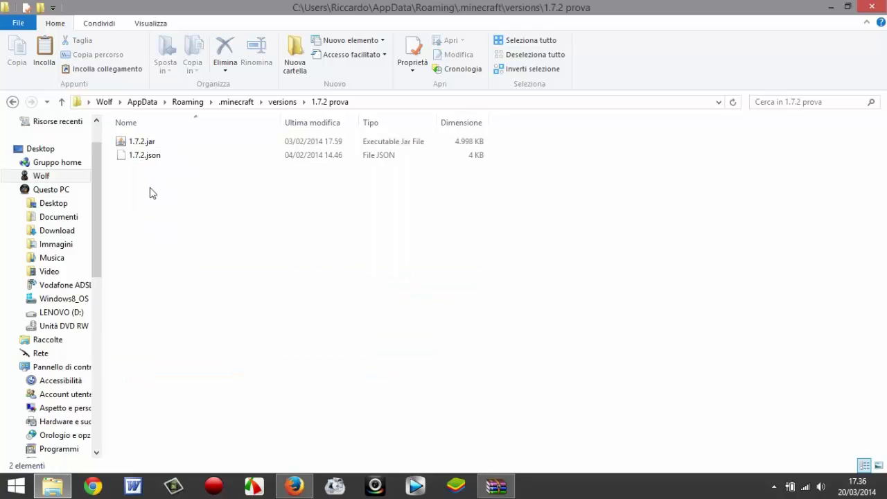
right_click(147, 145)
left_click(185, 382)
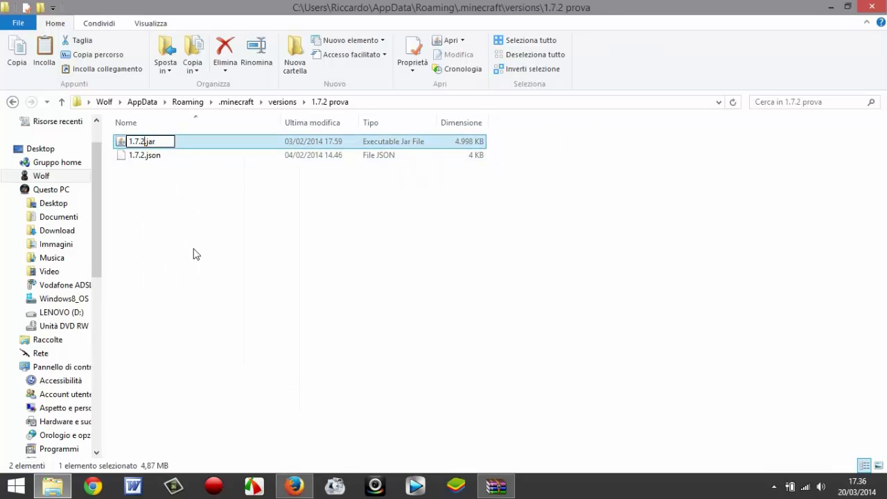
type("prova")
key("Return")
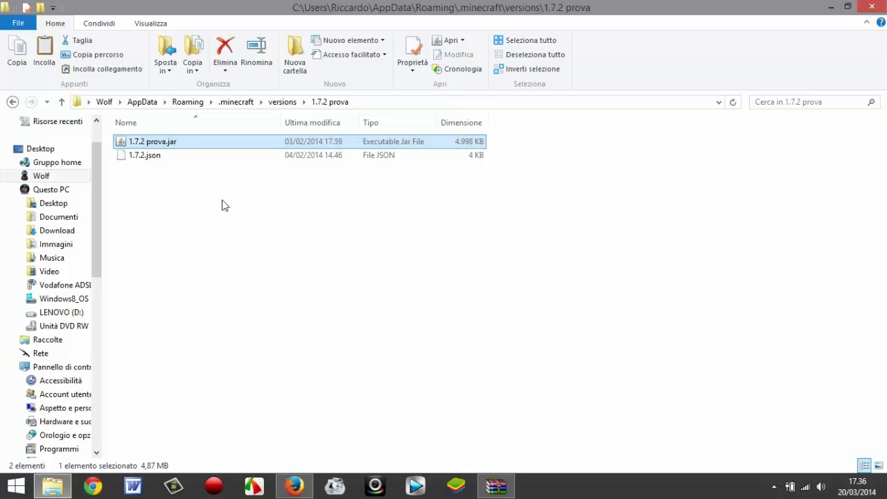
Rename the file 1.7.2.json to "1.7.2 prova.json".
right_click(164, 151)
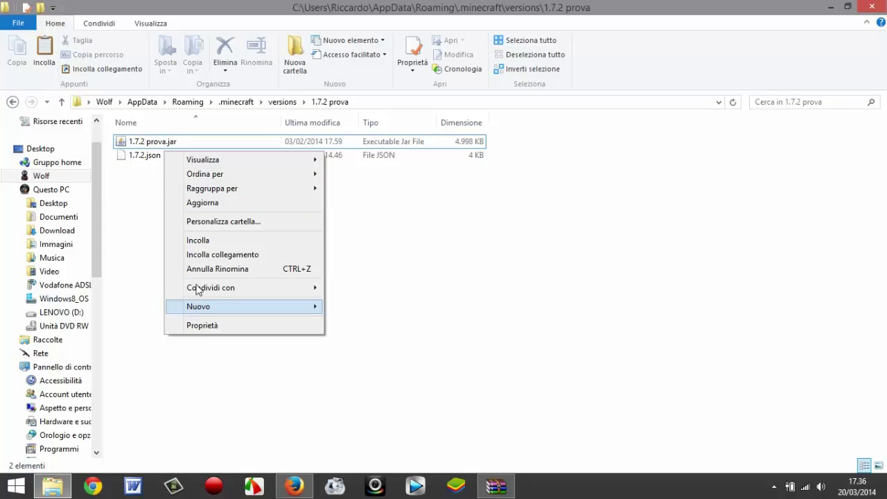
right_click(140, 159)
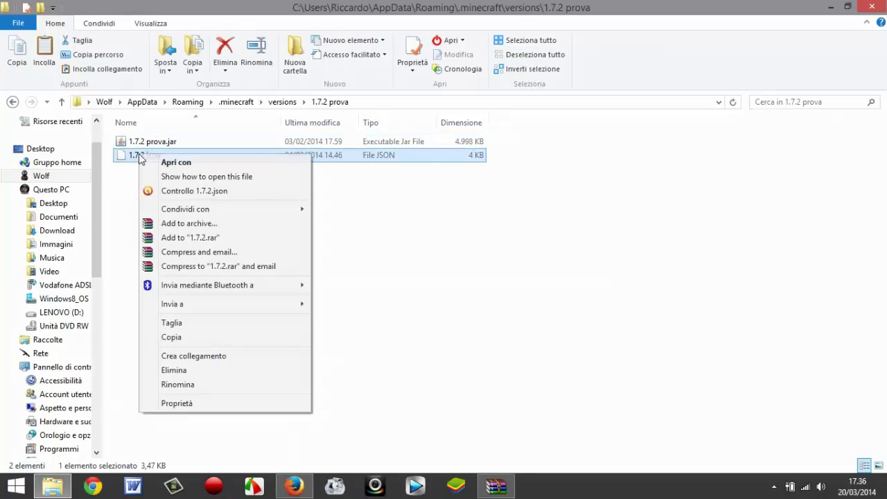
left_click(178, 383)
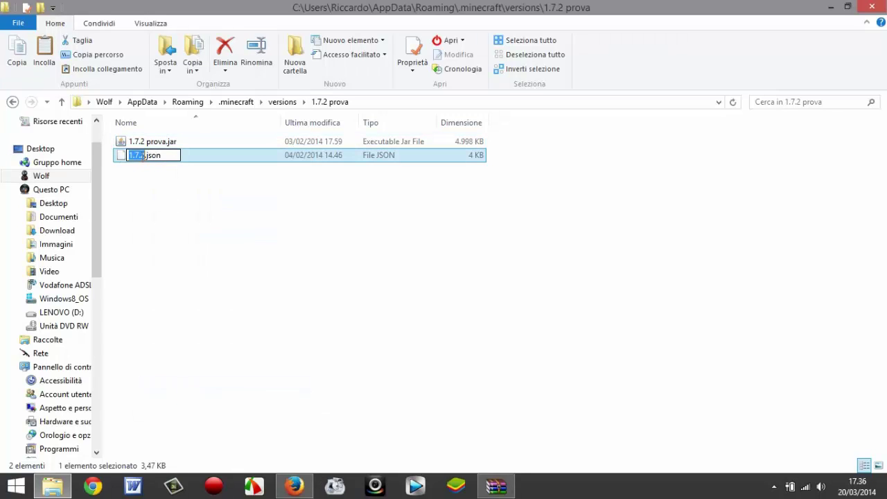
left_click(144, 156)
type("prova")
key("Return")
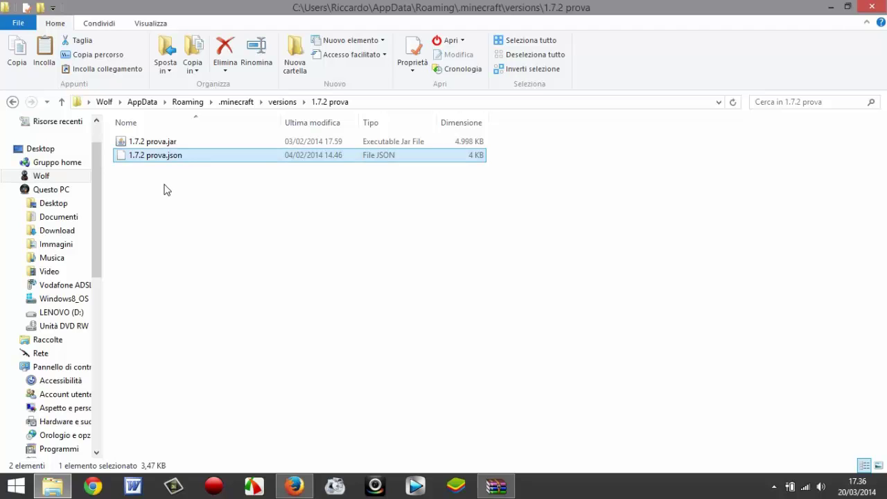
Open 1.7.2 prova.json in Notepad (Blocco note), change its "id" value to "1.7.2 prova", and save the file.
right_click(130, 158)
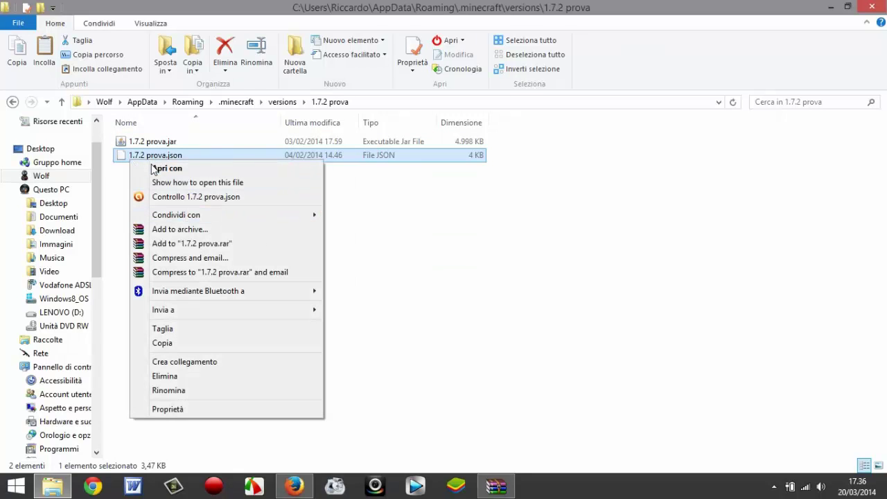
left_click(153, 170)
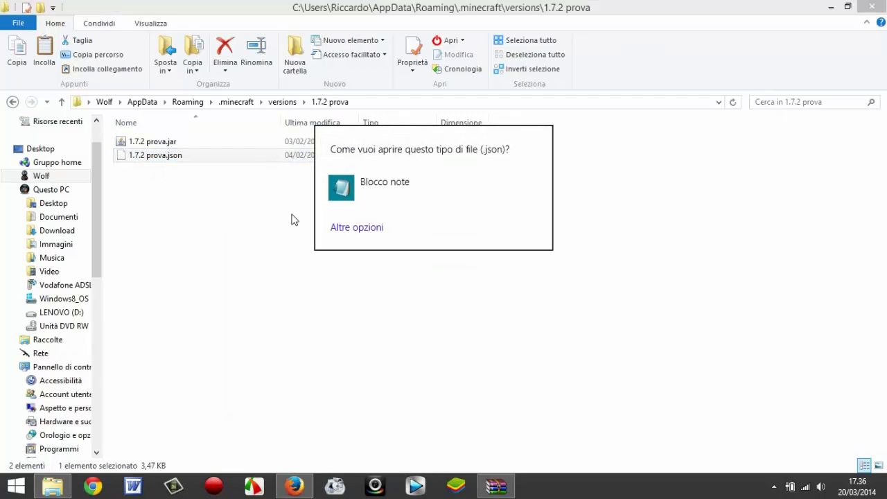
left_click(380, 207)
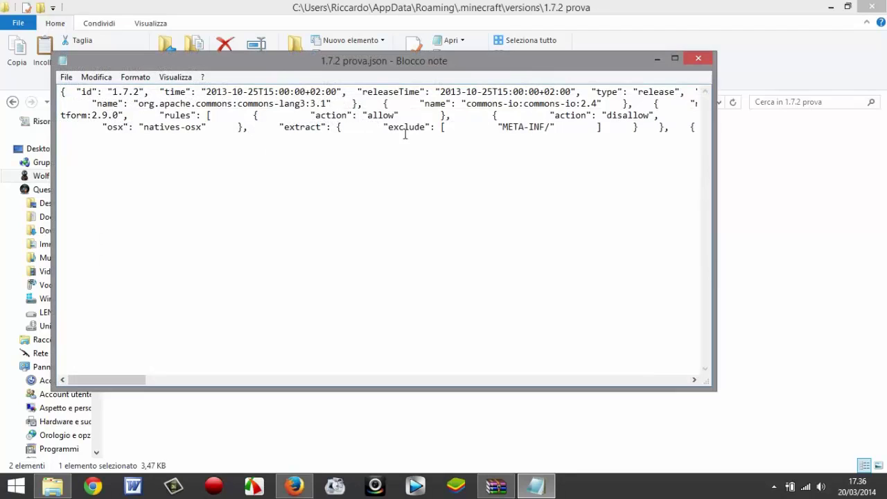
left_click(139, 91)
type("prova")
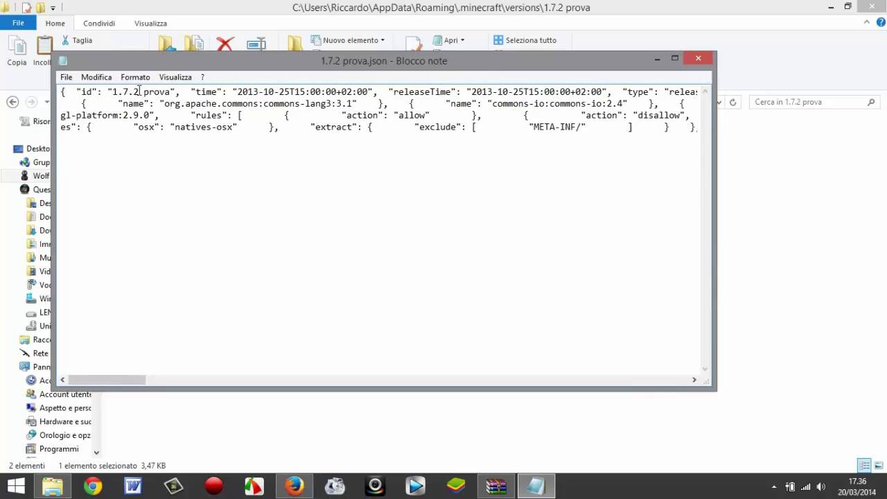
left_click(695, 60)
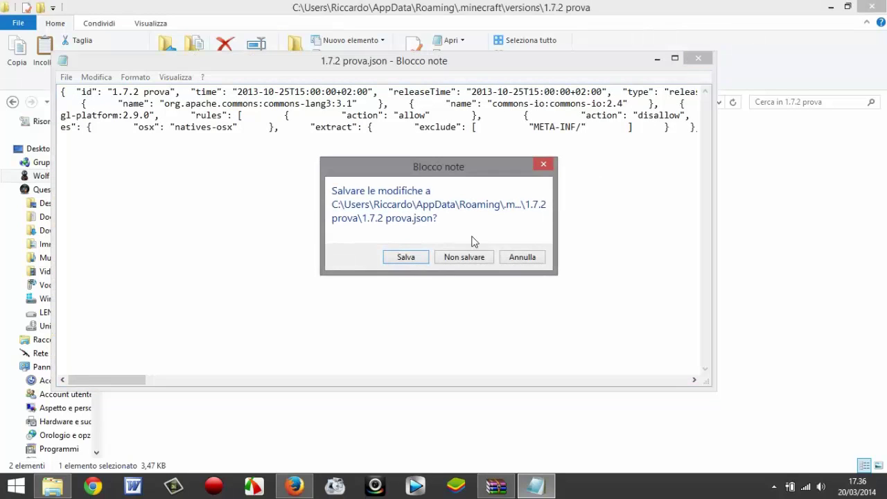
left_click(412, 258)
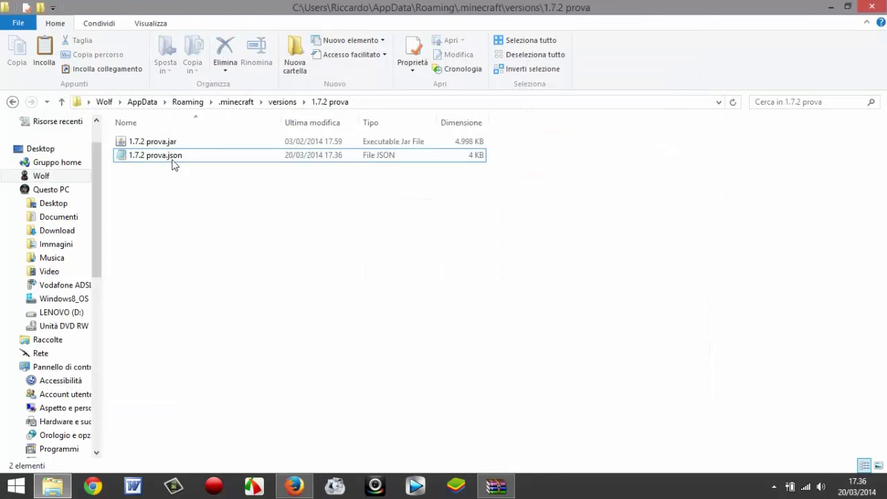
Open 1.7.2 prova.jar with WinRAR and delete its META-INF folder.
right_click(161, 143)
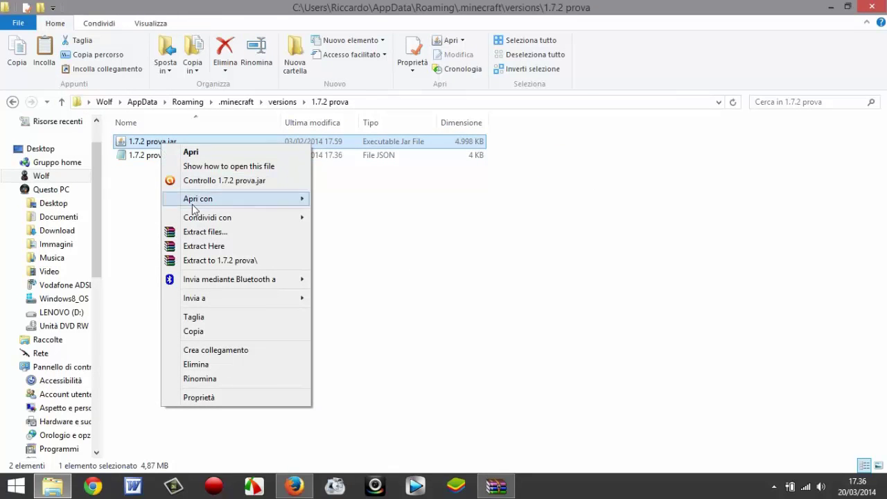
mouse_move(224, 206)
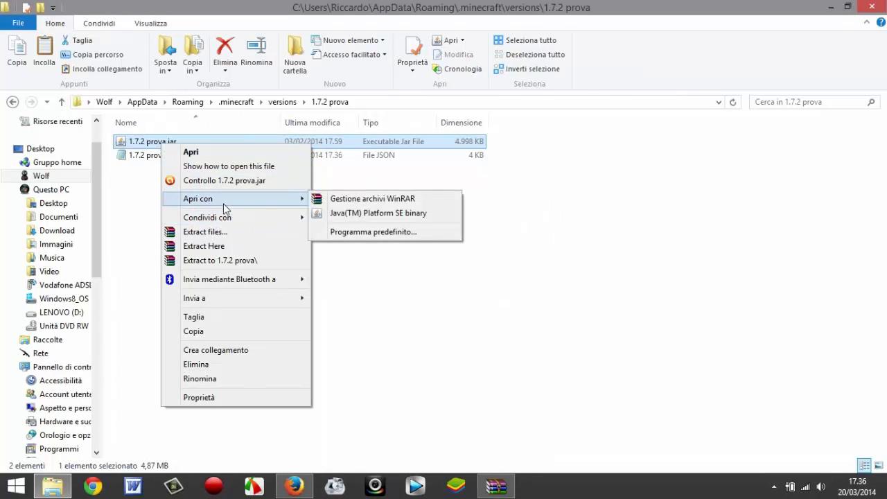
left_click(352, 199)
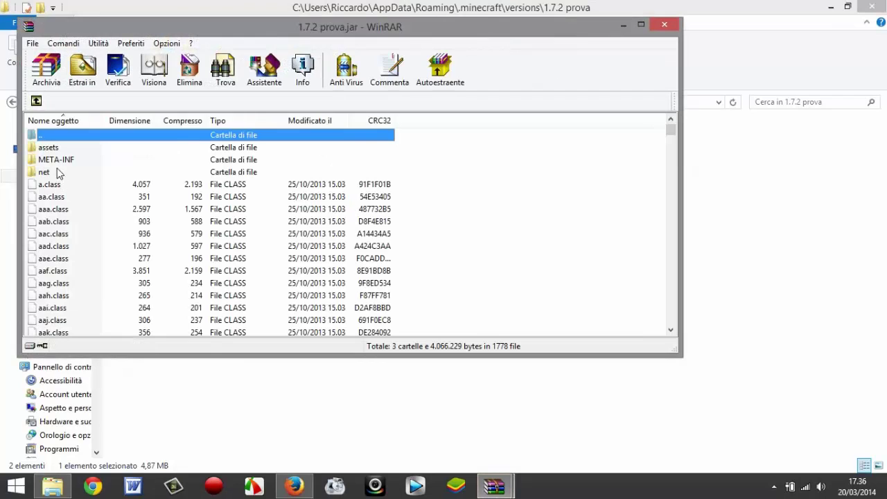
left_click(59, 160)
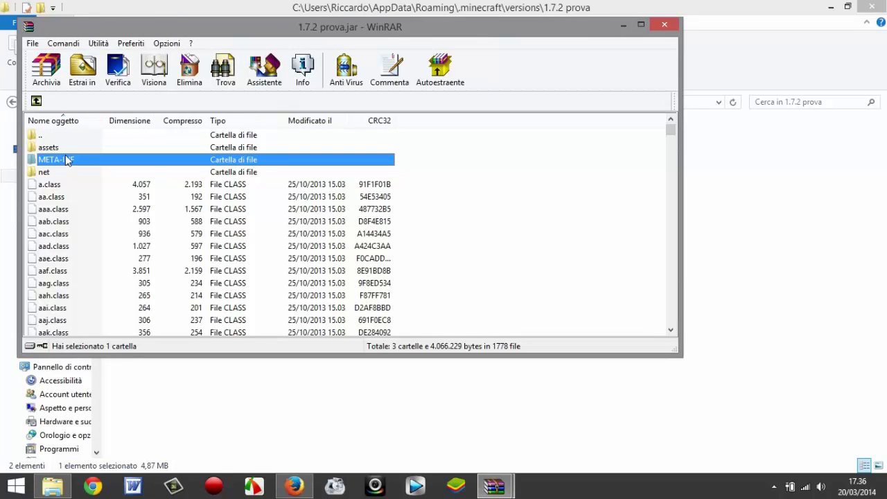
key("Delete")
left_click(448, 287)
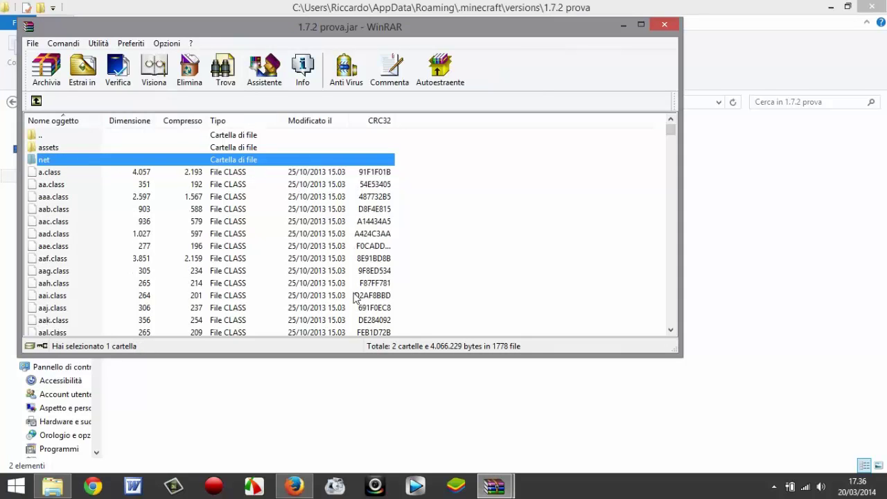
Add all the class files from [1.7.2] XRay_WithFly.zip to 1.7.2 prova.jar, keeping the default archiving settings.
mouse_move(493, 487)
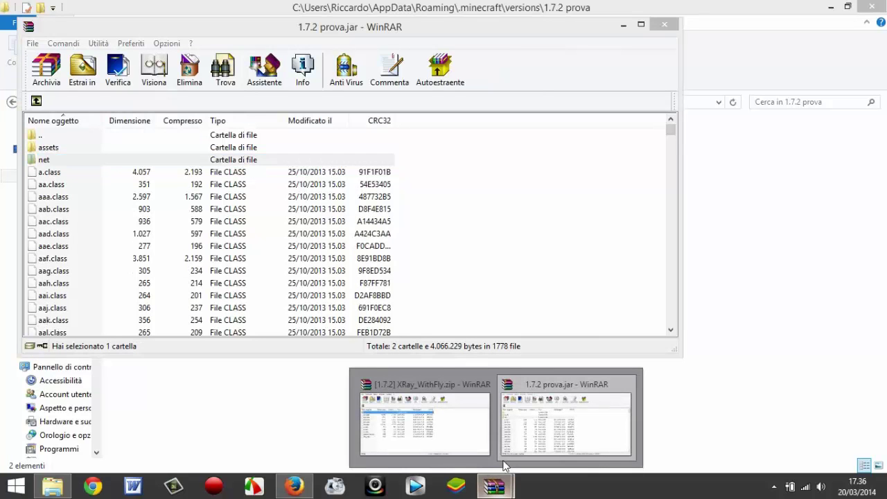
left_click(435, 414)
left_click_drag(442, 284, 36, 144)
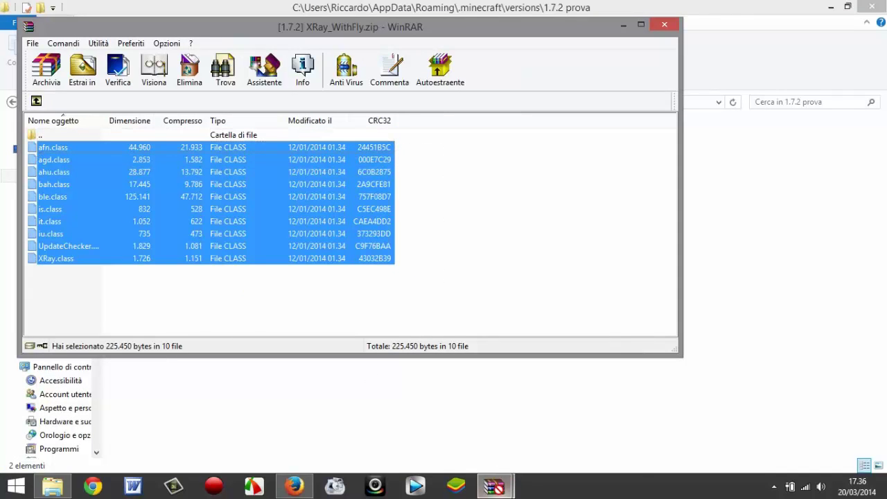
mouse_move(493, 487)
left_click_drag(493, 486, 547, 438)
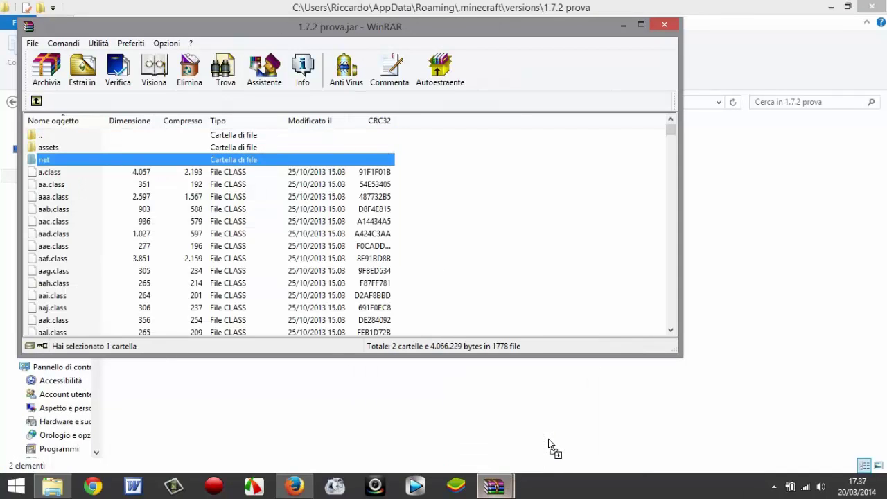
left_click_drag(508, 257, 523, 245)
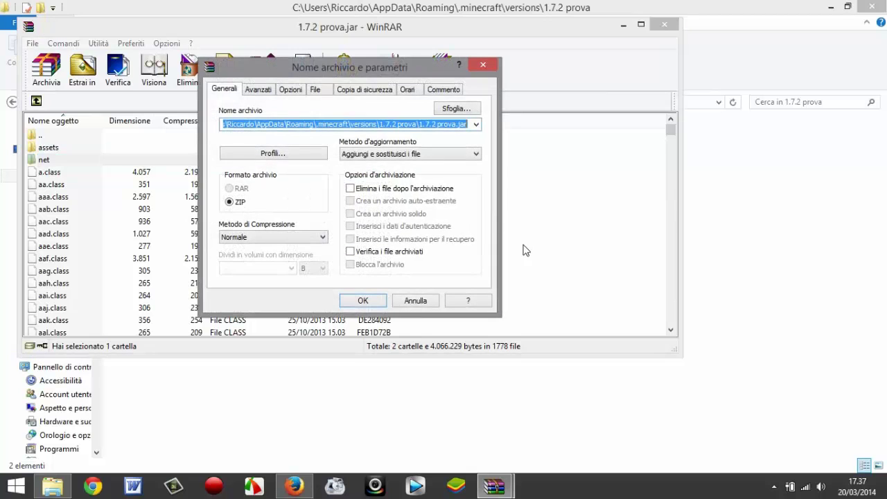
left_click(353, 302)
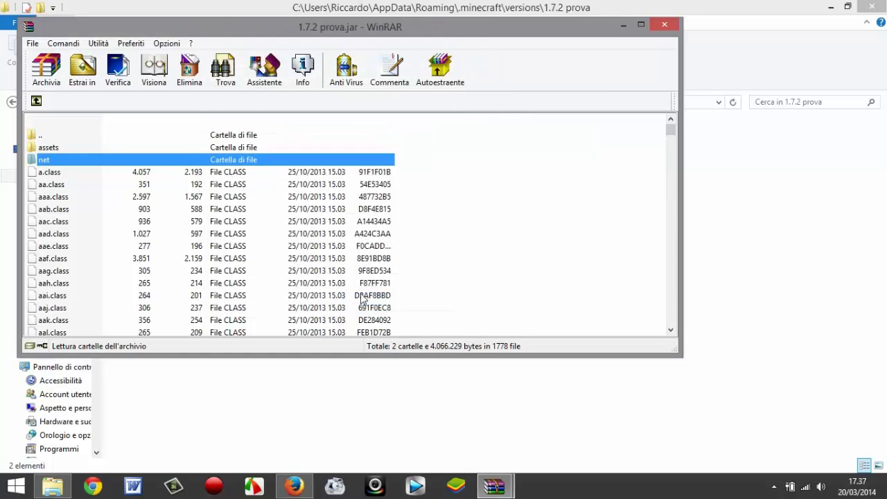
scroll(561, 238, "down", 20)
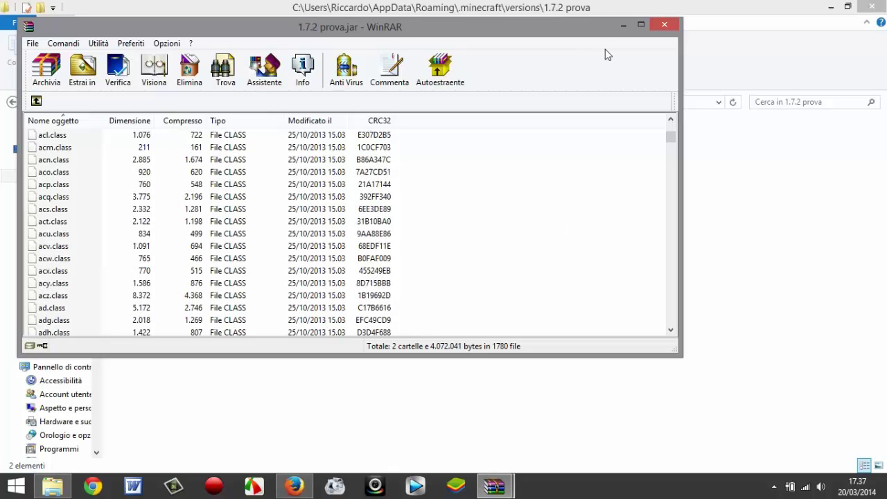
Close both WinRAR archives, then return to the versions folder and close its window.
left_click(670, 26)
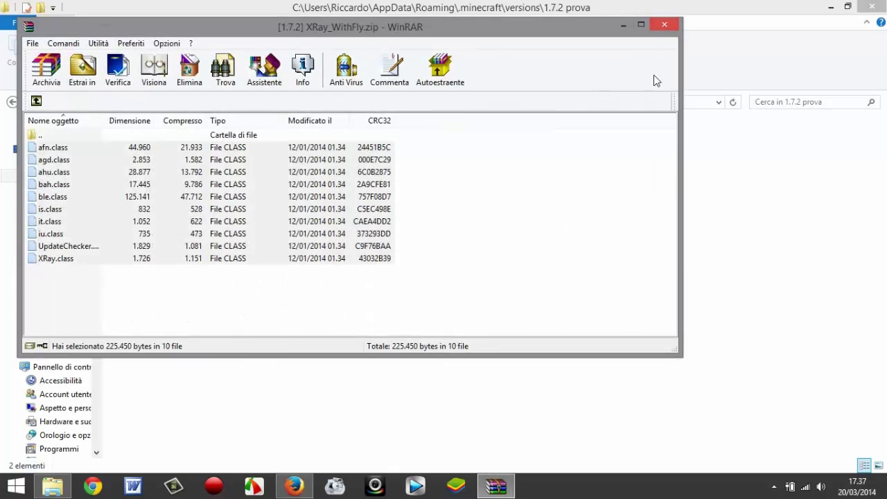
left_click(669, 25)
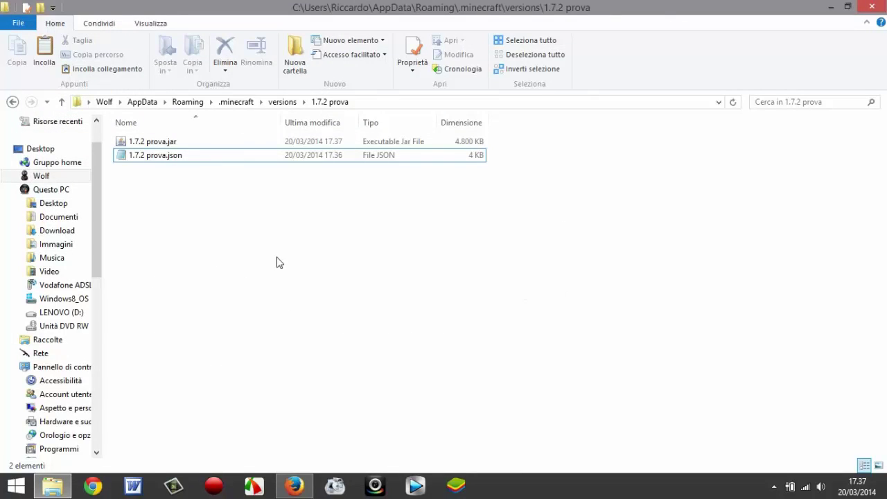
left_click(62, 102)
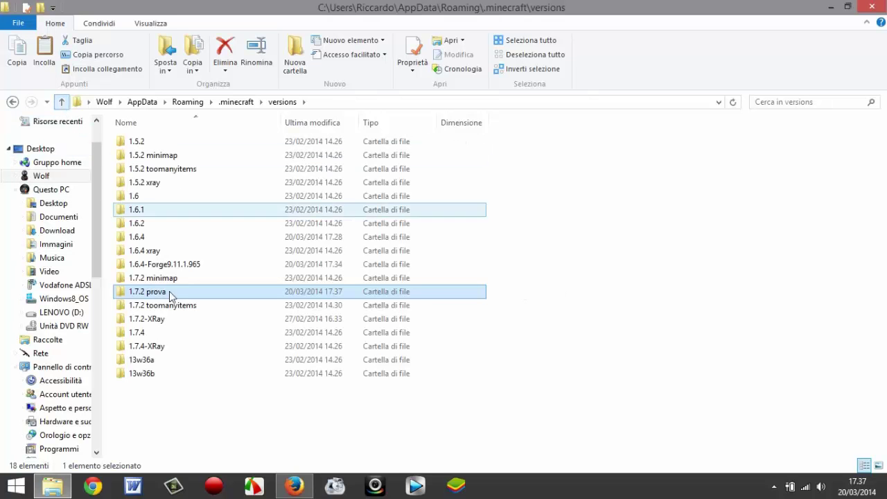
left_click(315, 436)
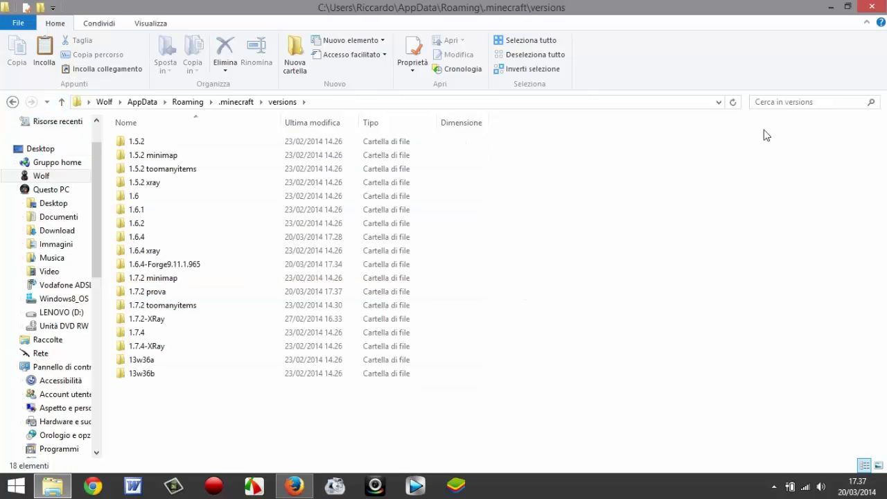
left_click(874, 6)
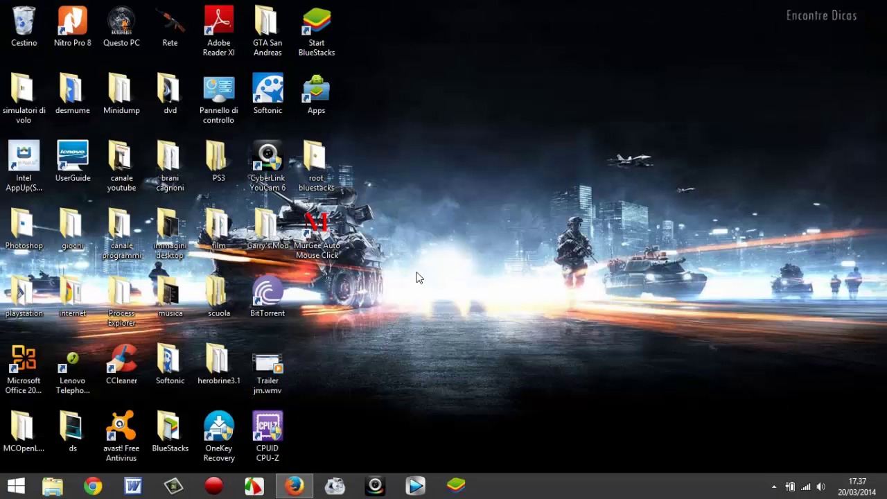
Start KeiNett Launcher.exe from the MCOpenLauncher folder on the desktop and continue with the existing user.
double_click(17, 443)
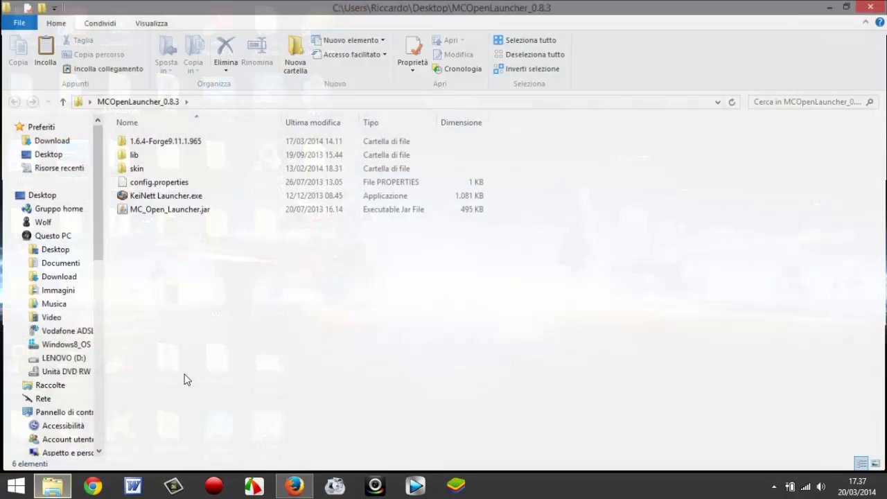
left_click(148, 183)
left_click(149, 197)
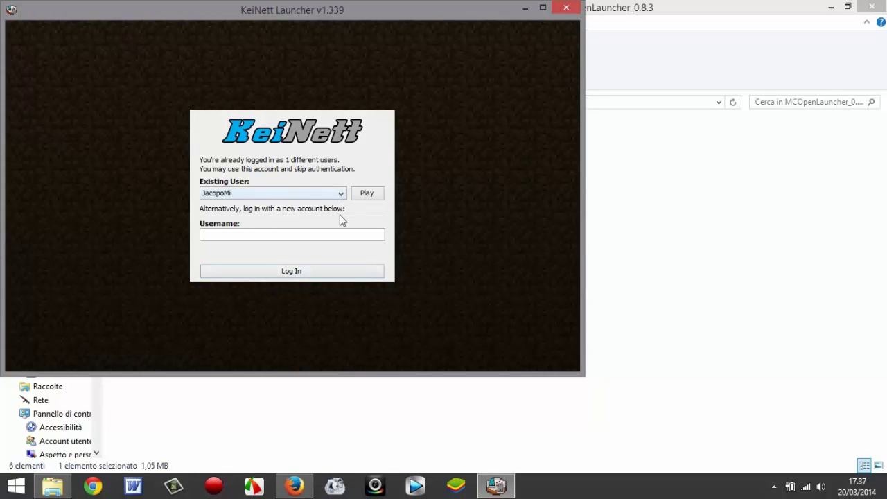
left_click(366, 194)
Edit the current launcher profile to use version "release 1.7.2 prova" and save the profile.
left_click(92, 351)
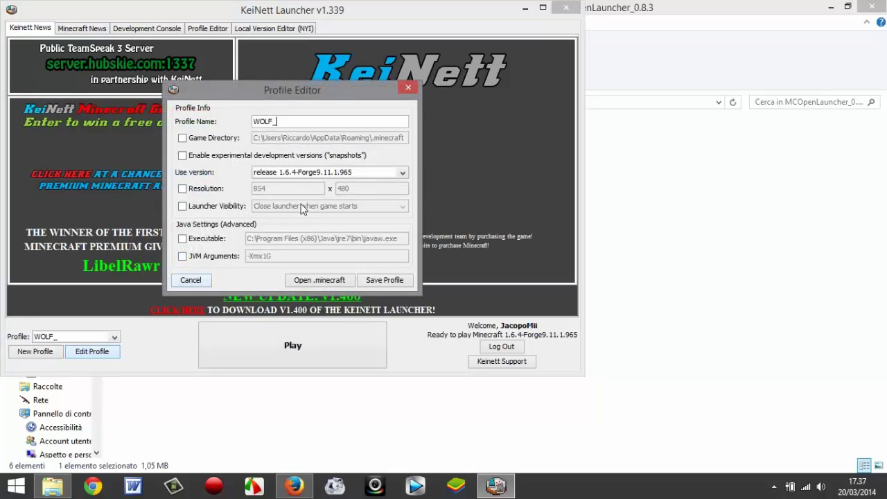
left_click(323, 178)
scroll(318, 198, "up", 10)
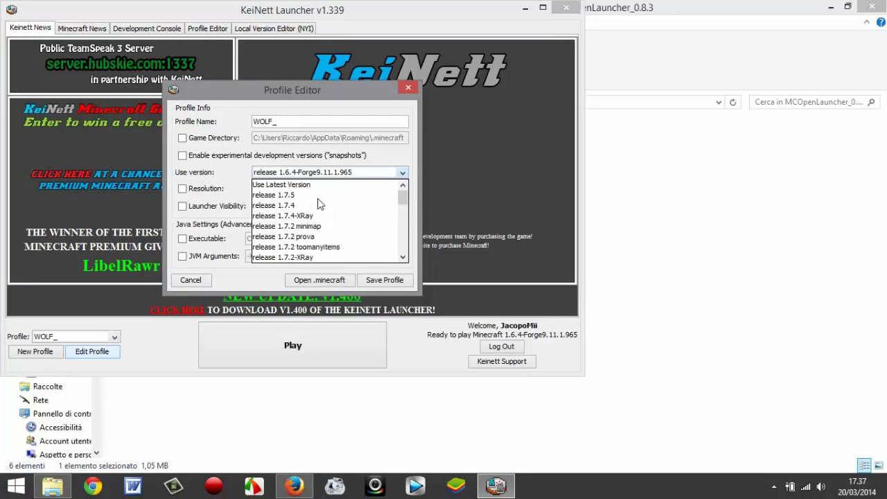
scroll(318, 198, "down", 1)
left_click(312, 205)
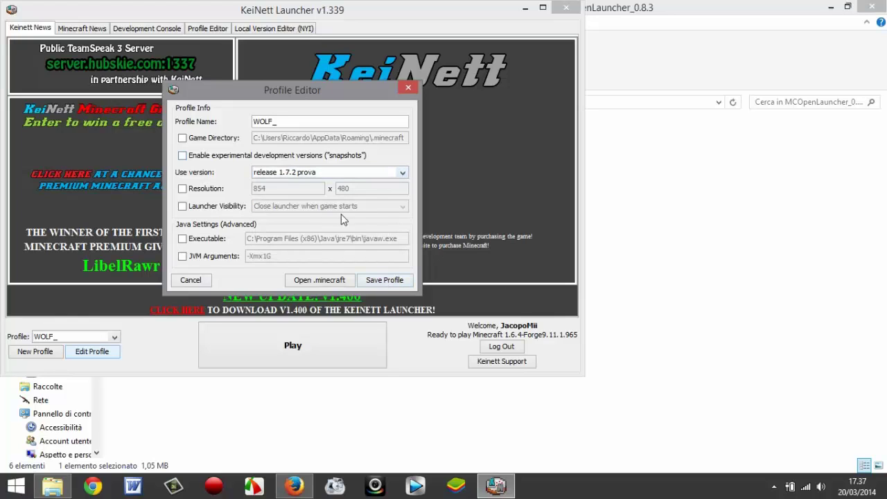
left_click(384, 280)
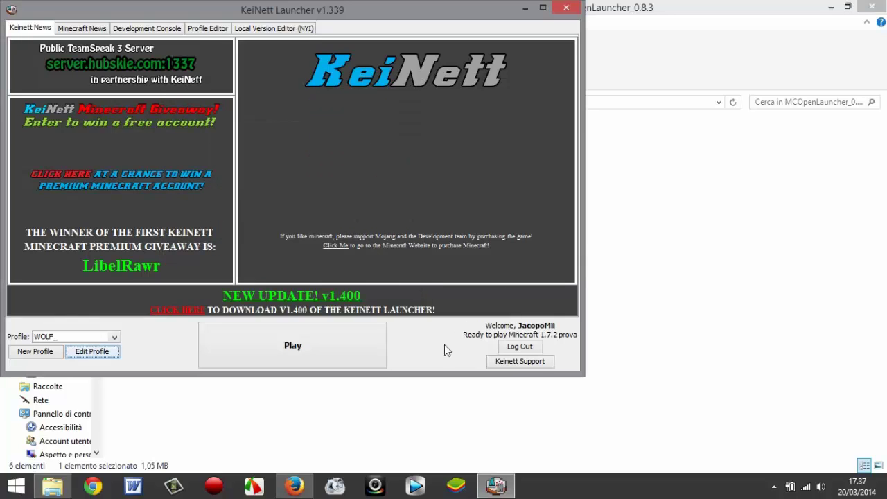
Launch Minecraft with the 1.7.2 prova profile and browse the saved single-player worlds.
left_click(320, 346)
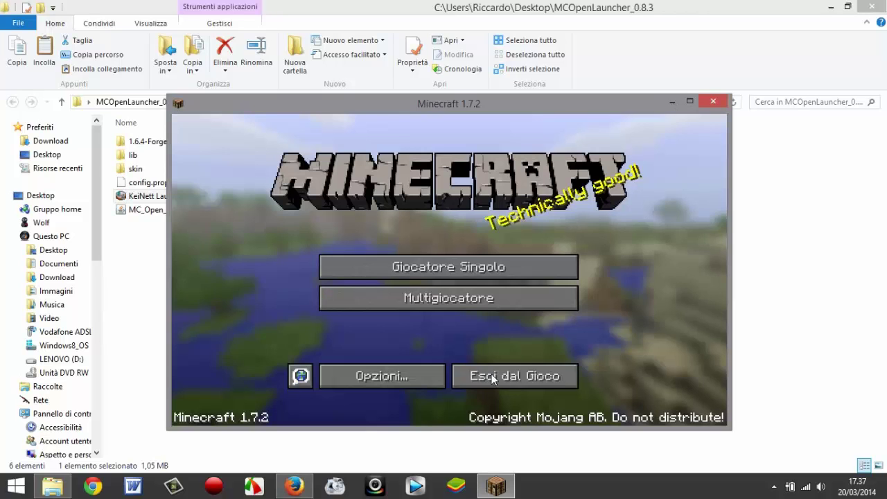
left_click(462, 273)
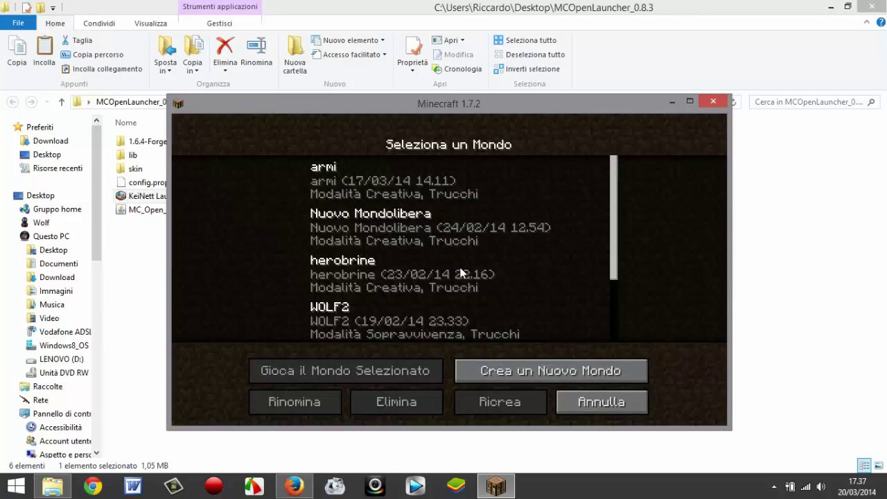
scroll(492, 288, "down", 3)
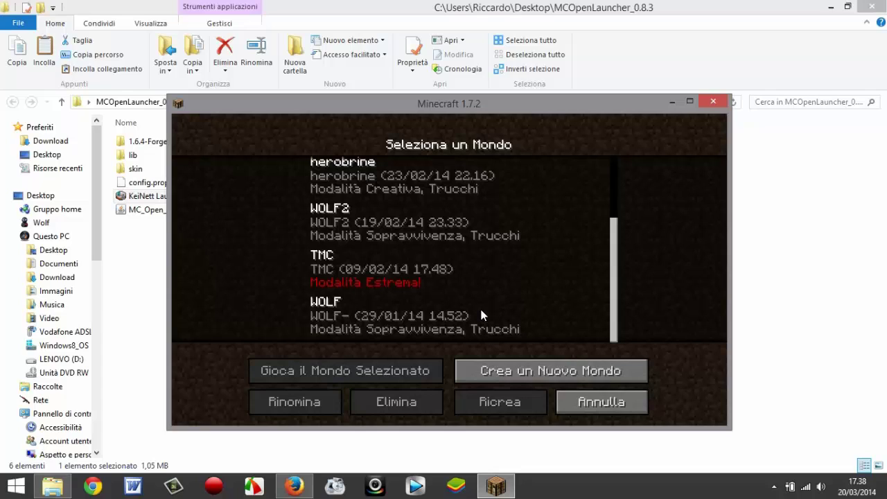
scroll(371, 291, "up", 1)
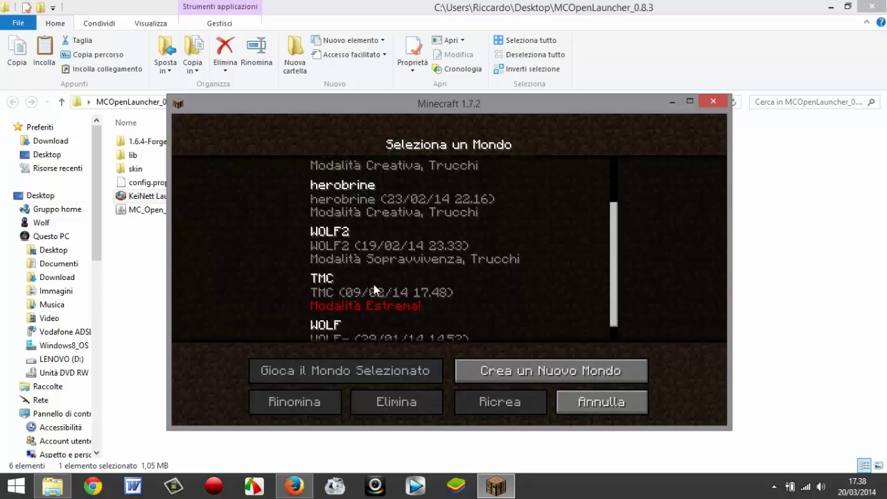
Raise the system volume and load the single-player world herobrine.
key("XF86AudioRaiseVolume")
left_click(364, 200)
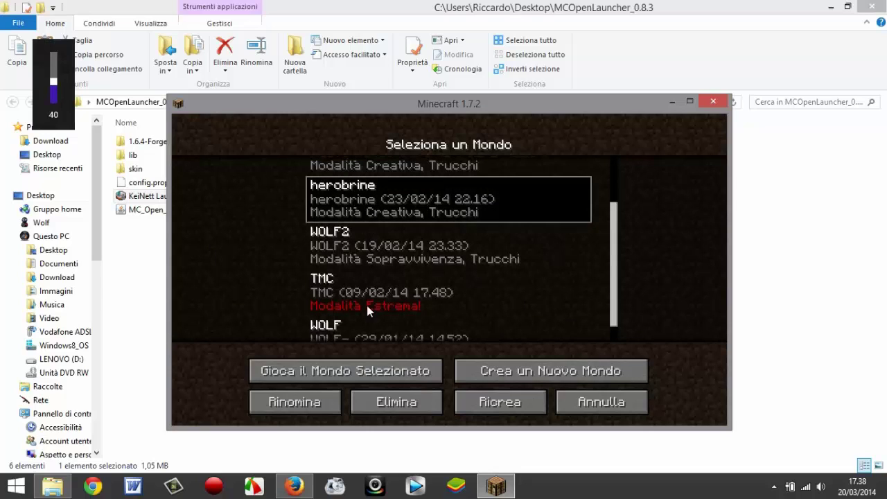
key("XF86AudioRaiseVolume")
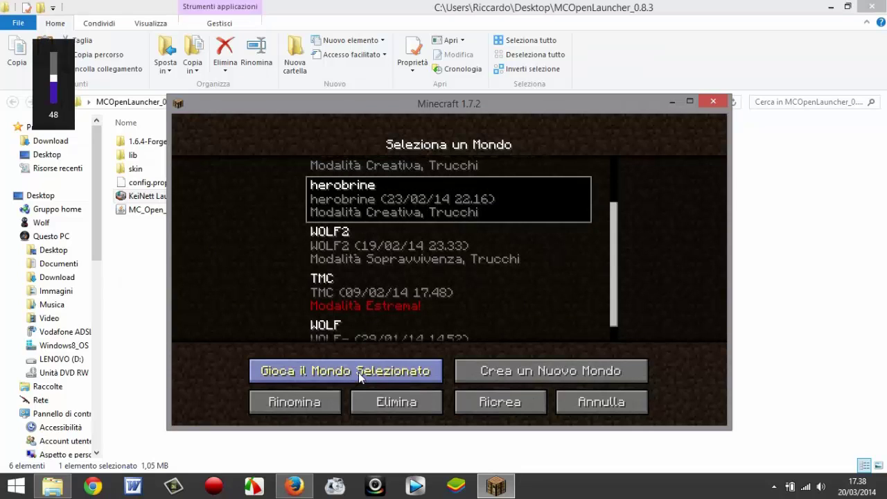
key("XF86AudioRaiseVolume")
key("XF86AudioRaiseVolume")
left_click(358, 372)
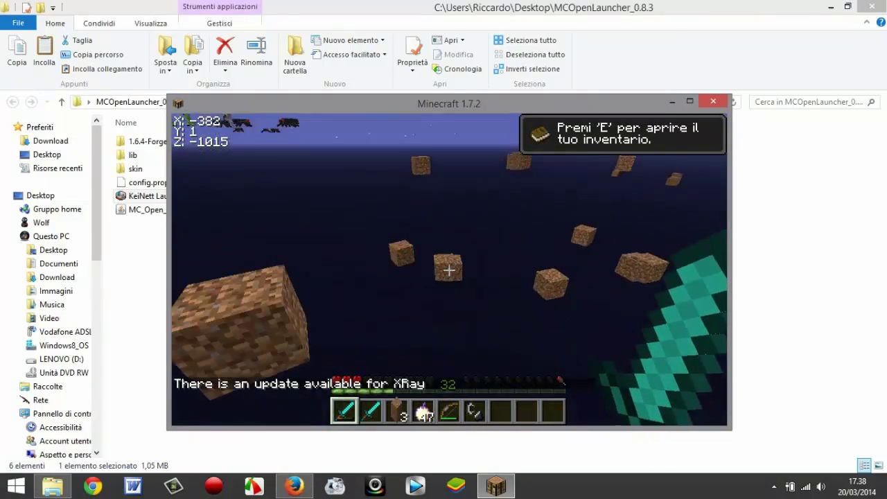
Fight the zombie in the dirt pit and climb out onto the grass beside the village.
key("w")
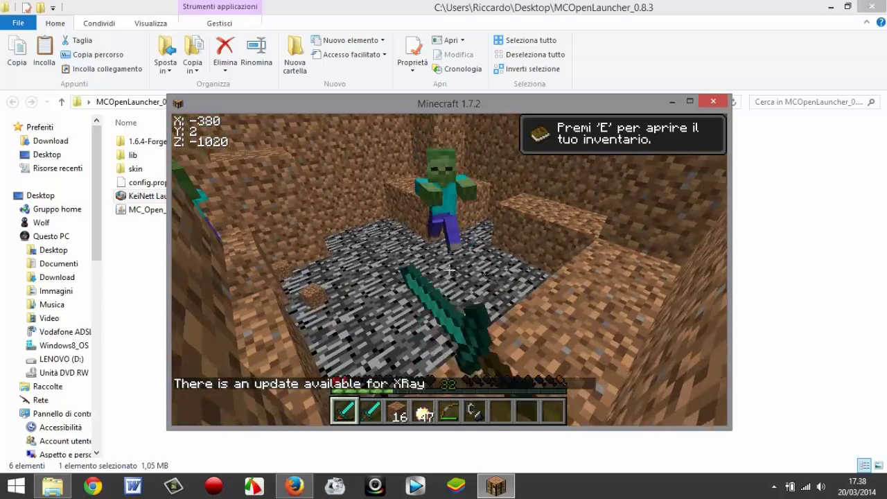
left_click(449, 271)
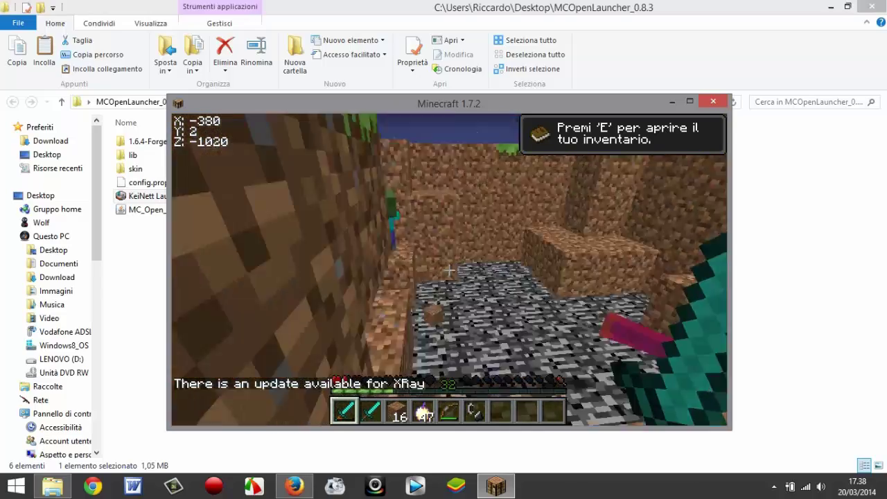
key("w")
left_click(449, 270)
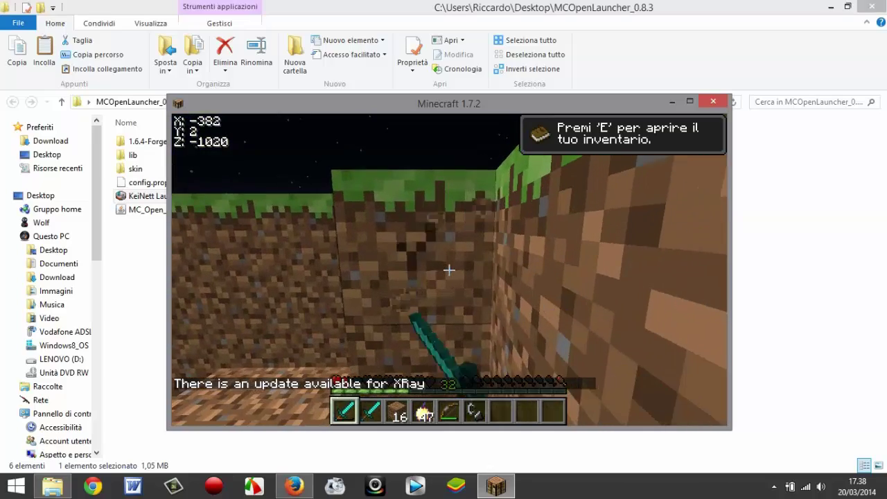
key("space")
key("w")
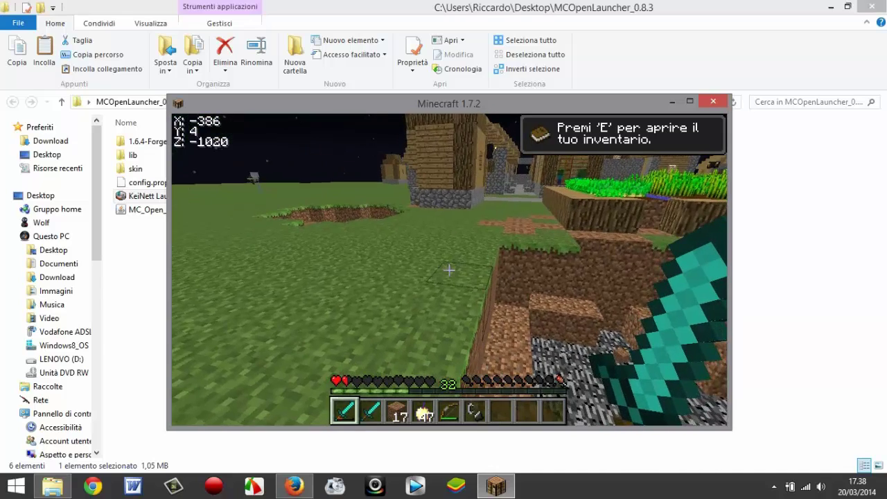
Open and close the inventory, and fly up to about height Y 30 and forward over the grass beside the village.
key("e")
key("e")
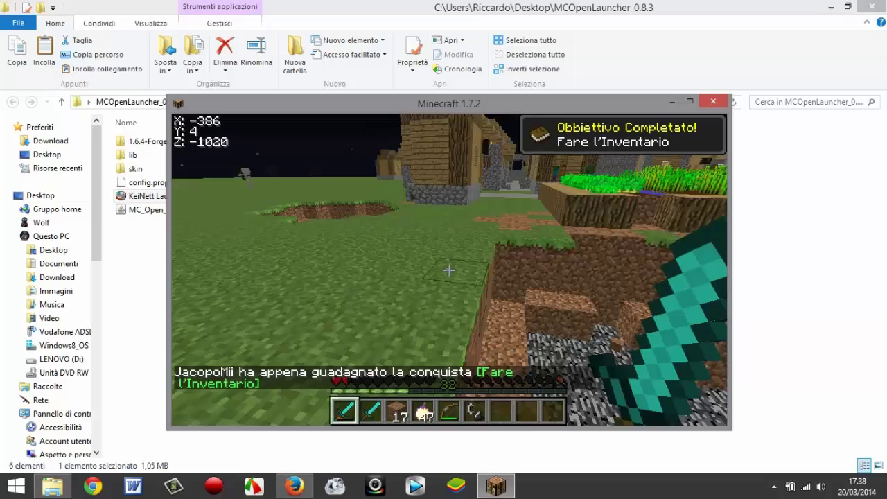
key("space")
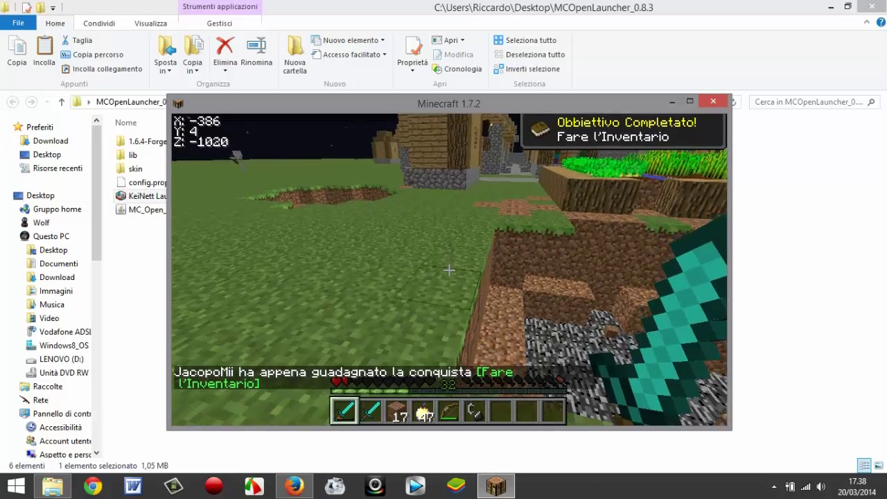
key("space")
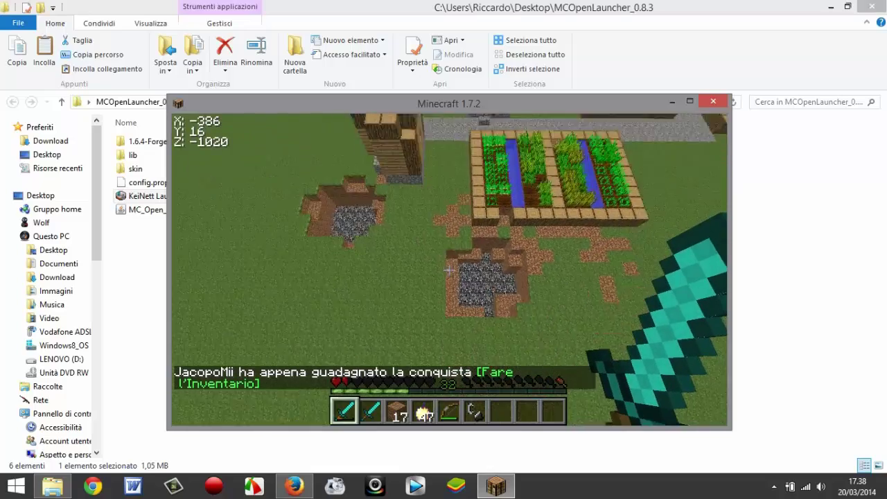
key("space")
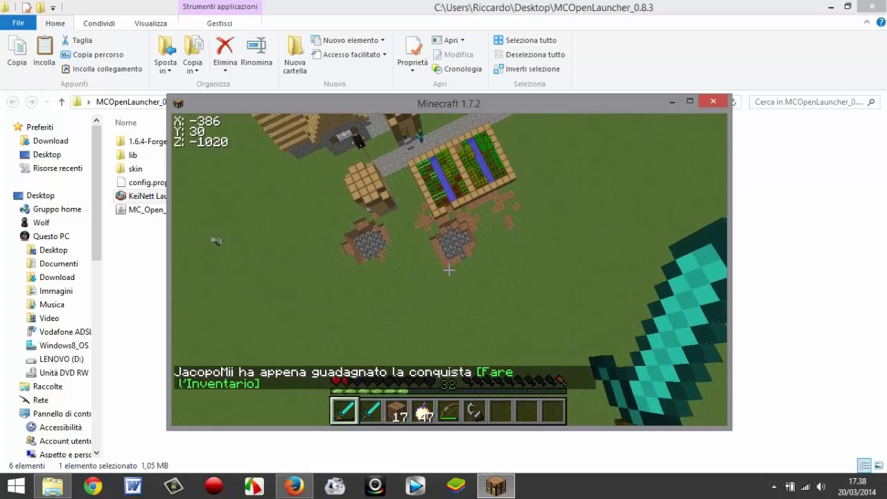
key("w")
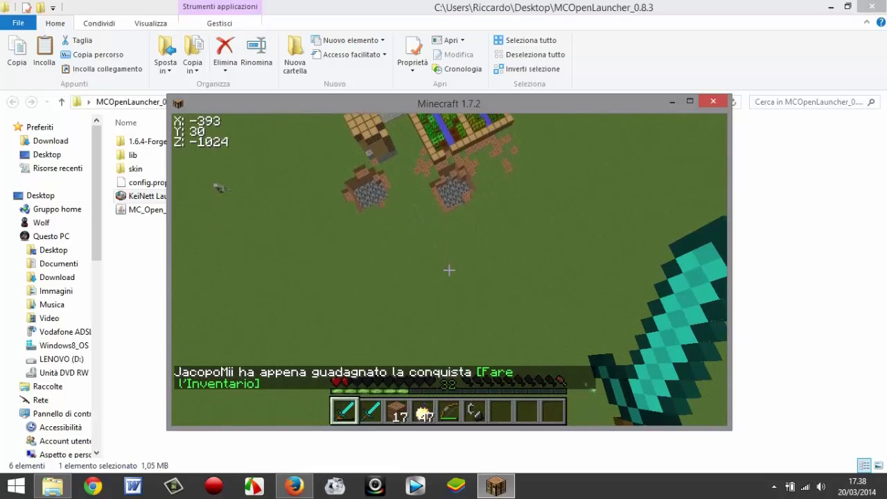